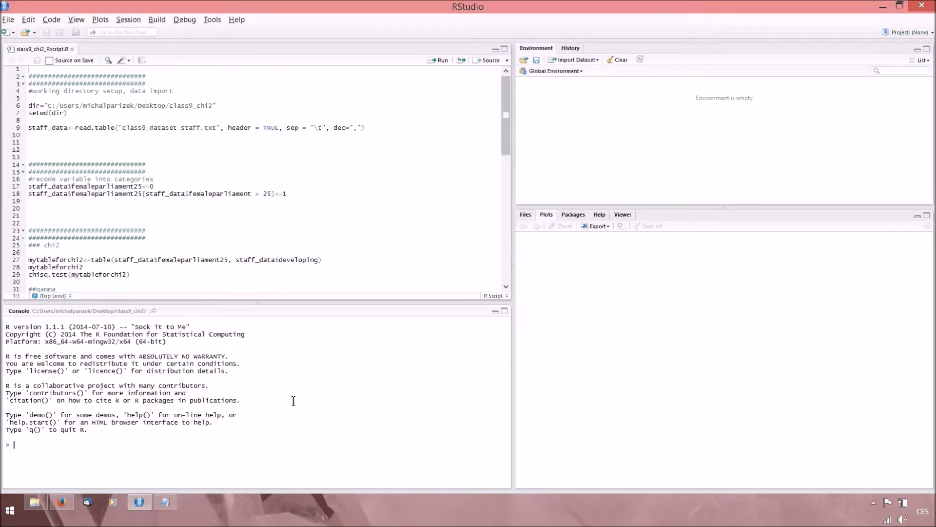
Run the script lines that define dir as the class9_chi2 desktop folder and set it as the working directory.
click(37, 106)
drag(28, 106, 69, 113)
key(ctrl+Return)
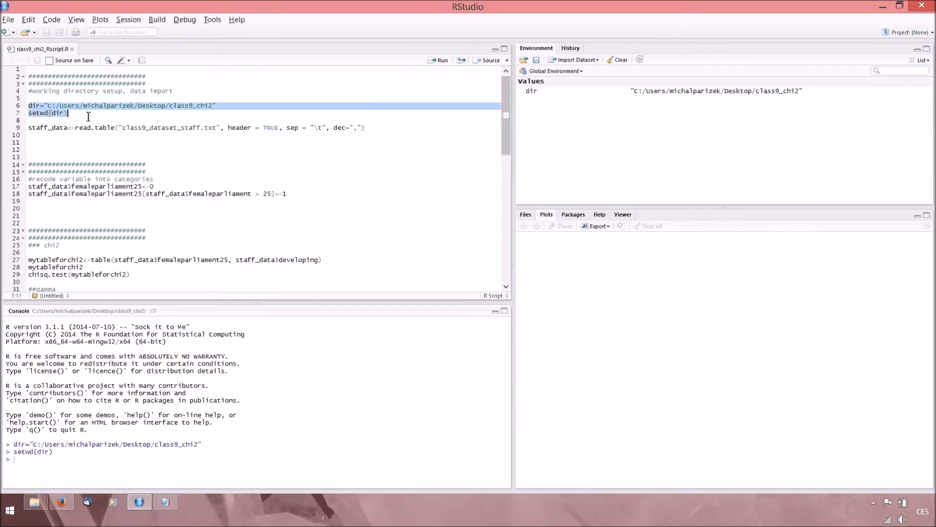
Run the read.table line to import class9_dataset_staff.txt as staff_data, with a header, tab separator and comma decimals.
click(29, 128)
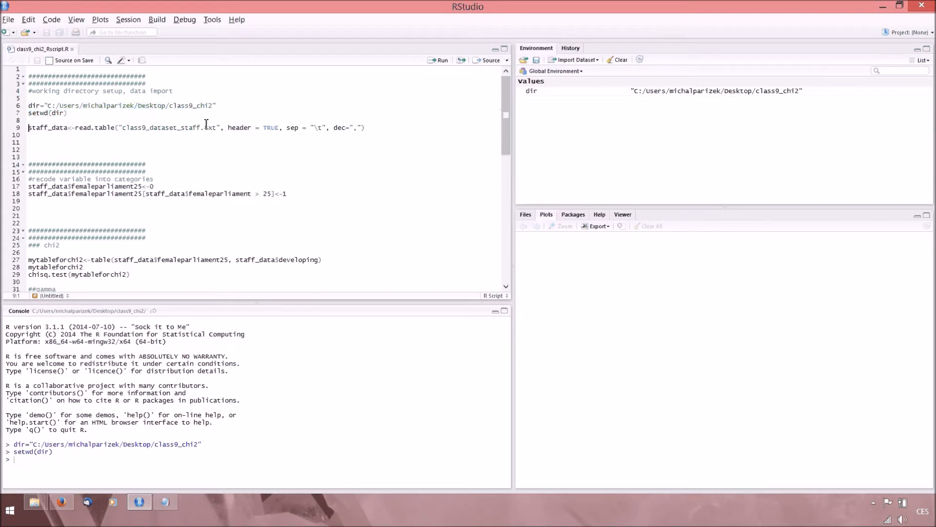
double_click(356, 129)
click(69, 121)
key(ctrl+Return)
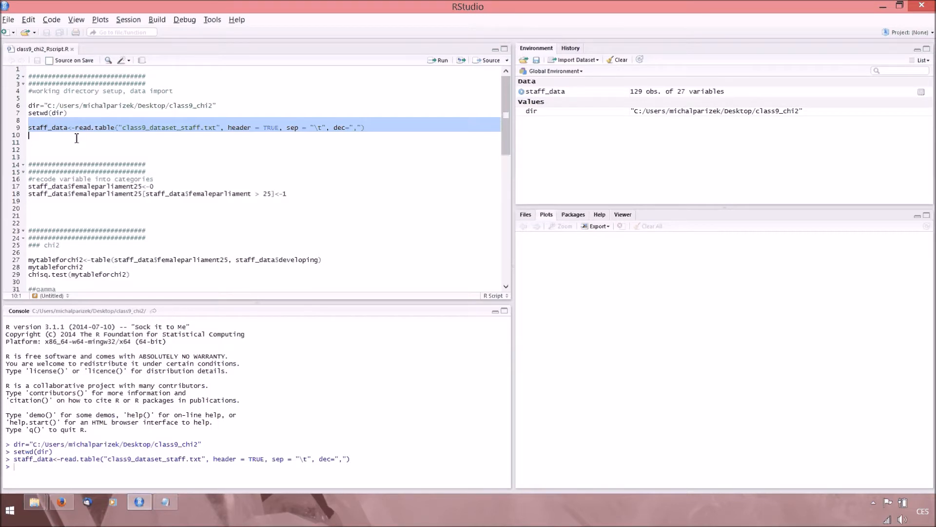
Switch to Notepad, inspect the separators and decimal commas in the raw class9_dataset_staff file, and close it.
click(169, 504)
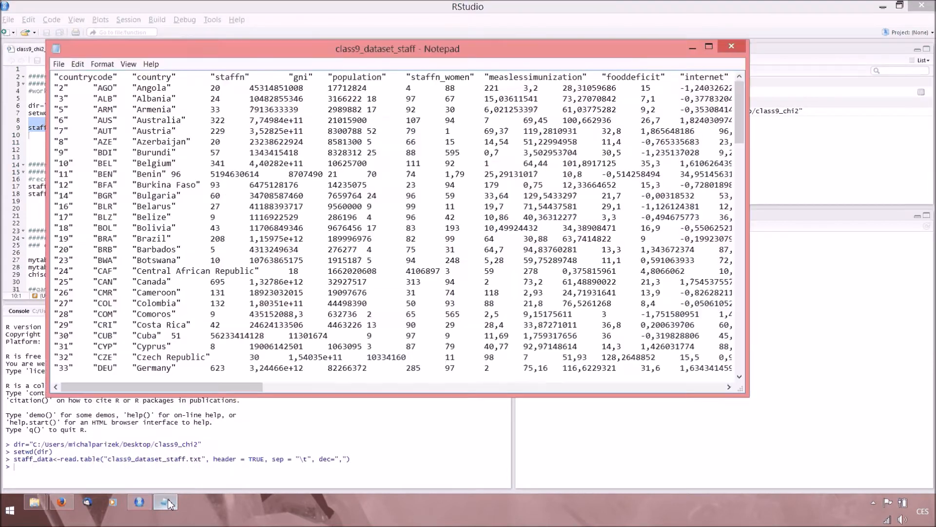
drag(496, 196, 502, 195)
drag(159, 387, 618, 87)
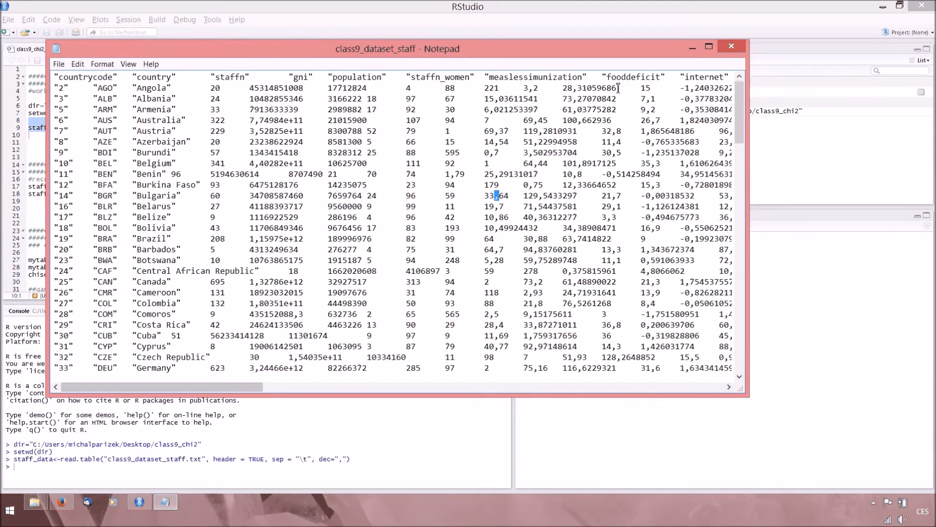
click(736, 48)
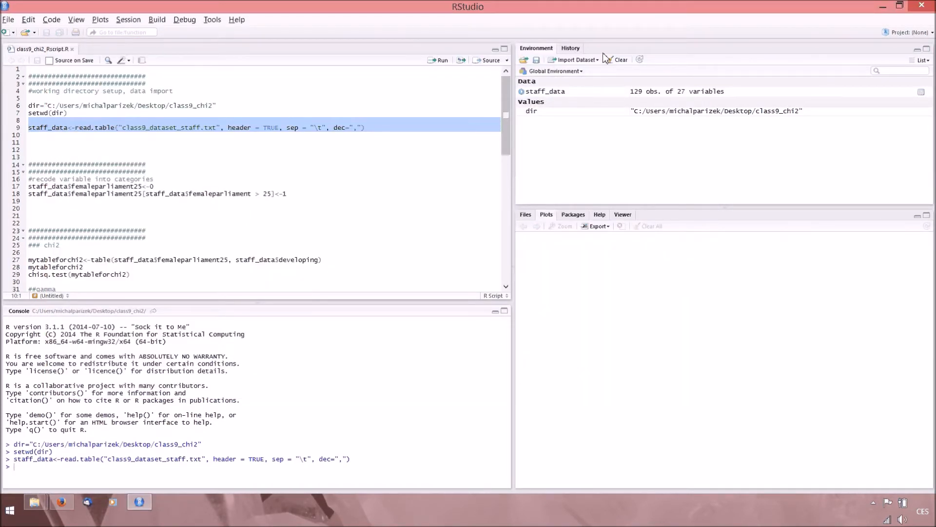
Open the staff_data data frame, examine its columns as far as femaleparliament, and return to the script.
click(589, 93)
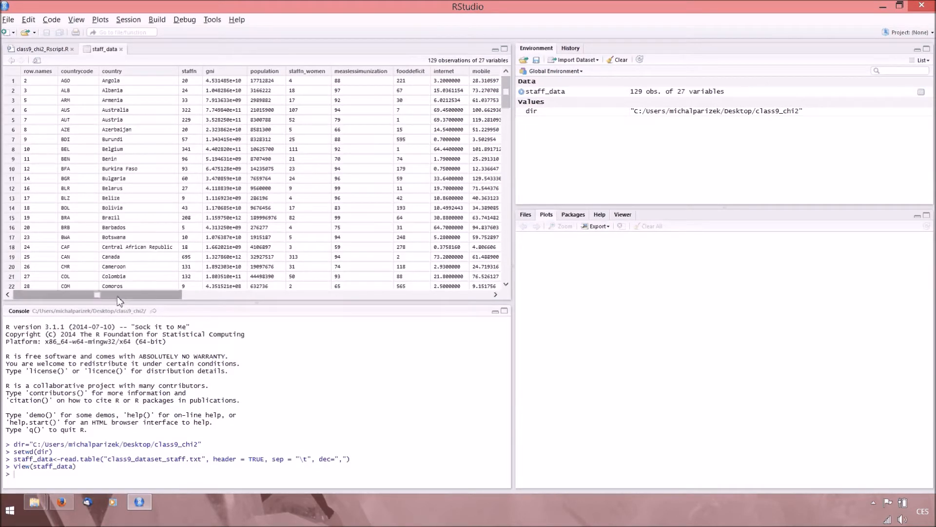
drag(118, 296, 160, 297)
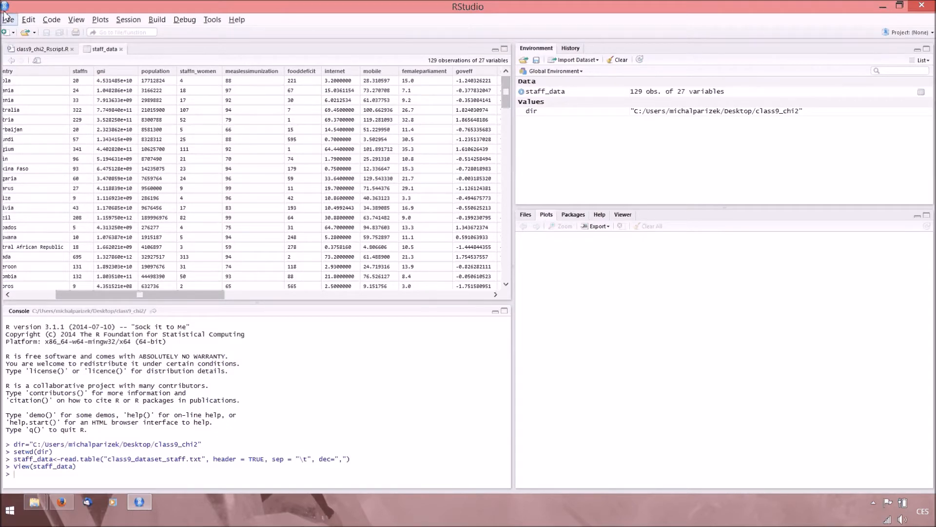
click(45, 50)
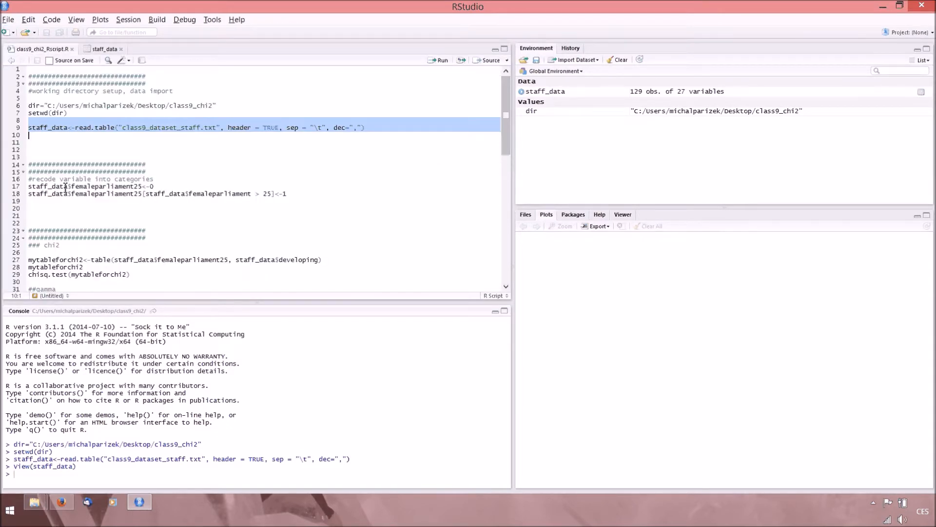
Run the line that creates the staff_data variable femaleparliament25 with the value 0 for all cases.
drag(30, 186, 144, 186)
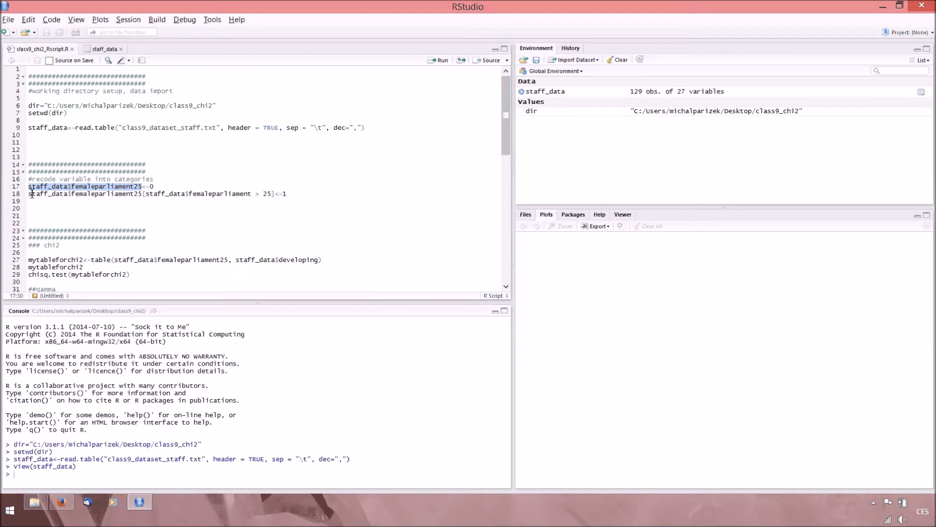
key(Left)
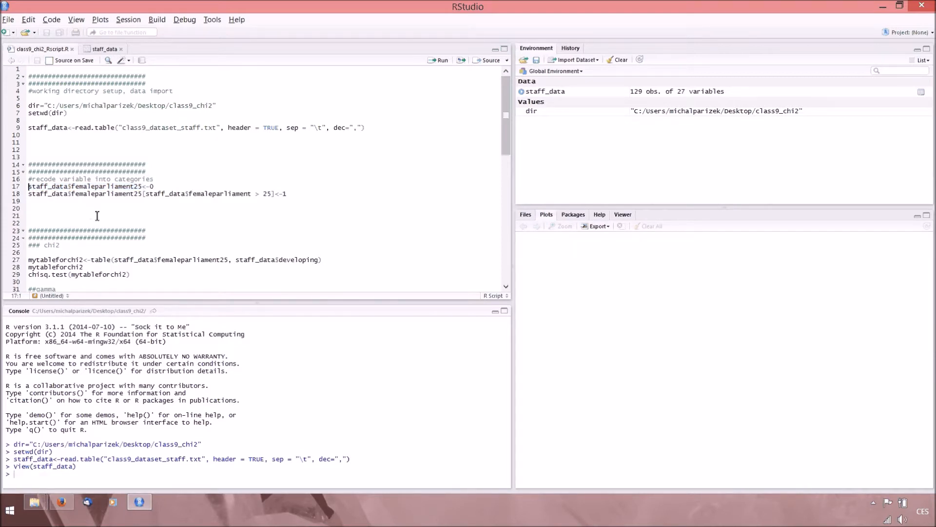
key(ctrl+Return)
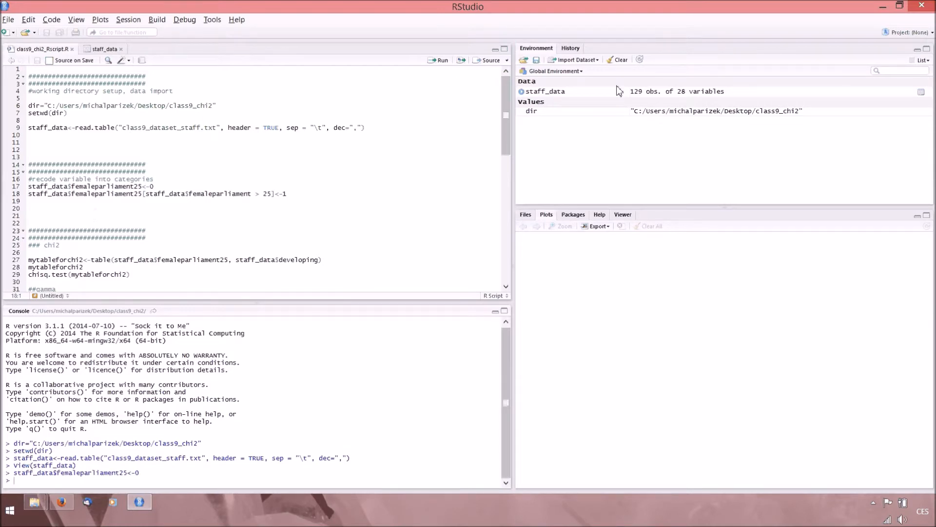
View staff_data again to check the new femaleparliament25 column, and return to the script.
click(601, 95)
drag(118, 294, 435, 291)
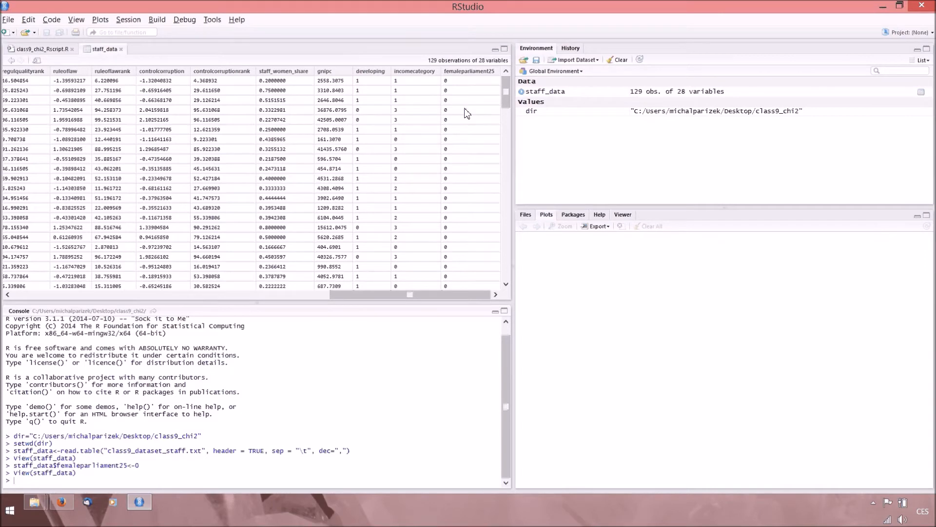
click(38, 49)
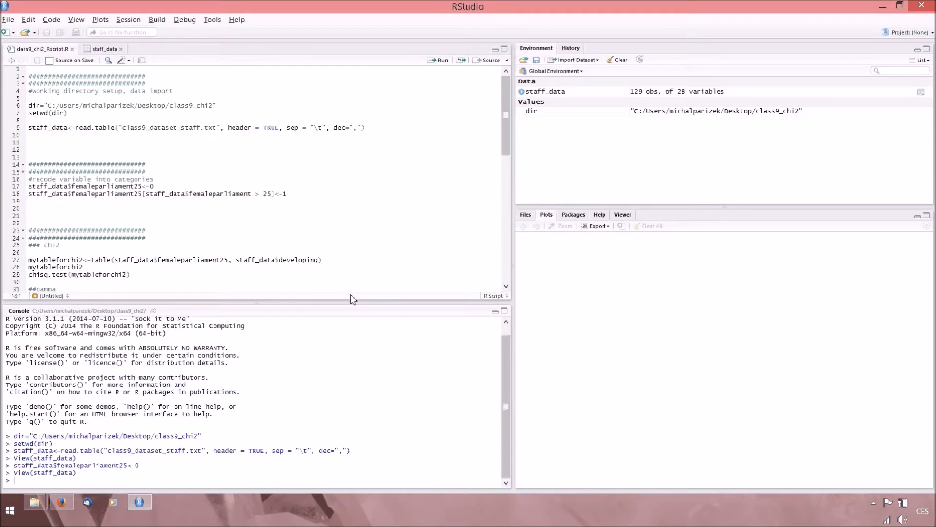
Run the recode line that sets femaleparliament25 to 1 where femaleparliament is greater than 25.
drag(274, 194, 298, 196)
drag(148, 196, 273, 196)
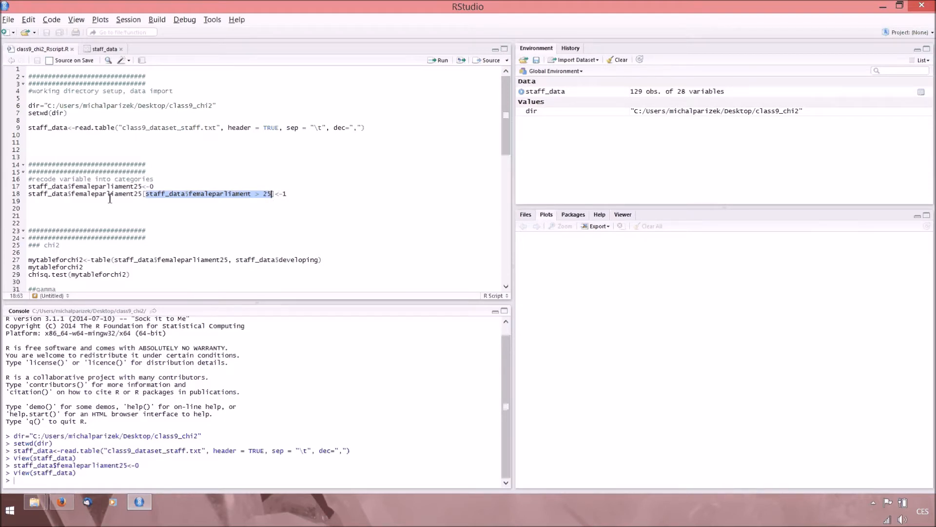
drag(142, 194, 28, 194)
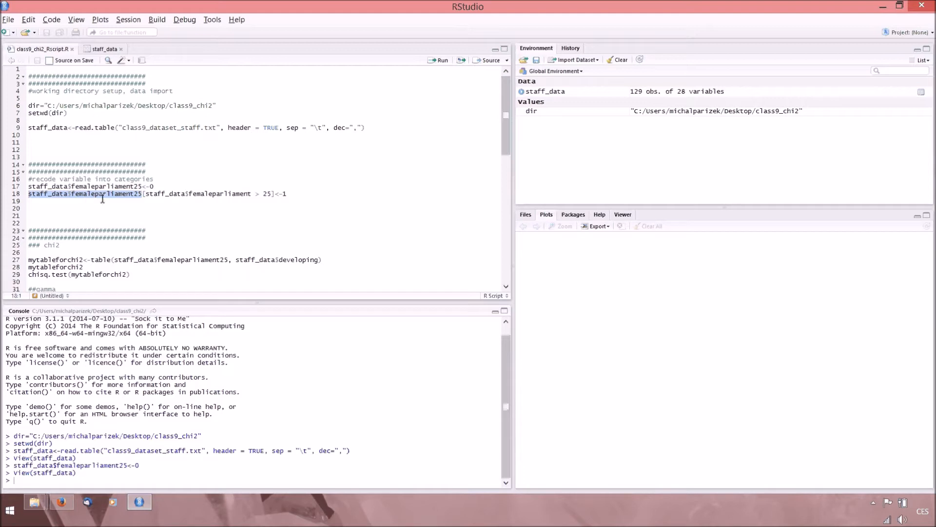
drag(282, 194, 28, 194)
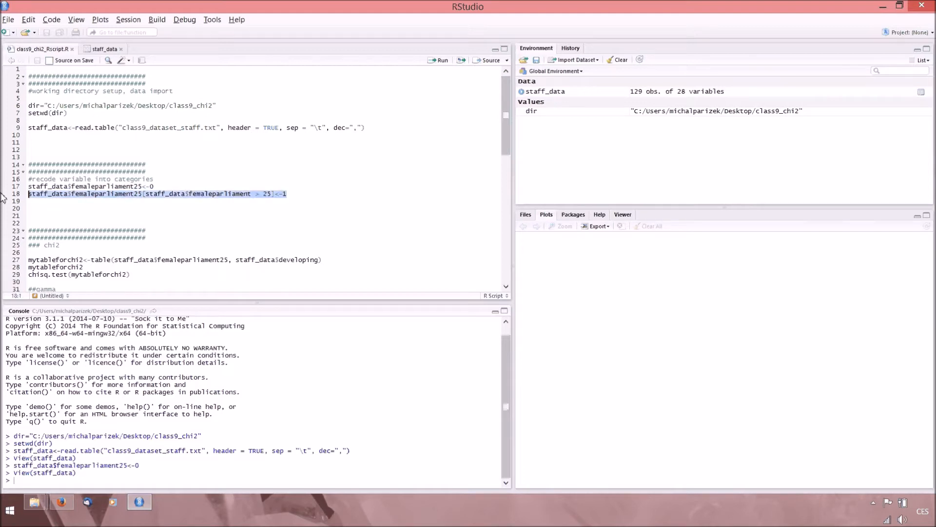
key(ctrl+Return)
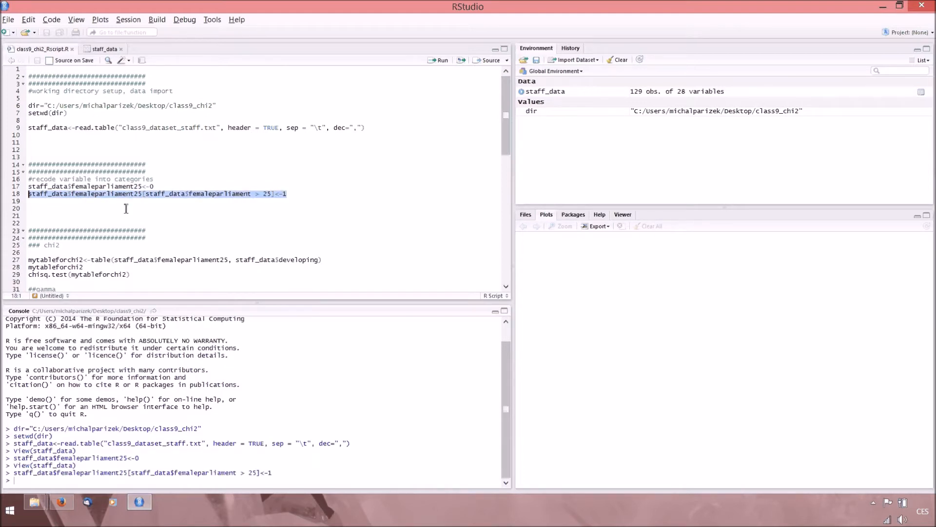
Compare the recoded femaleparliament25 values with the original femaleparliament column in staff_data, and return to the script.
click(589, 91)
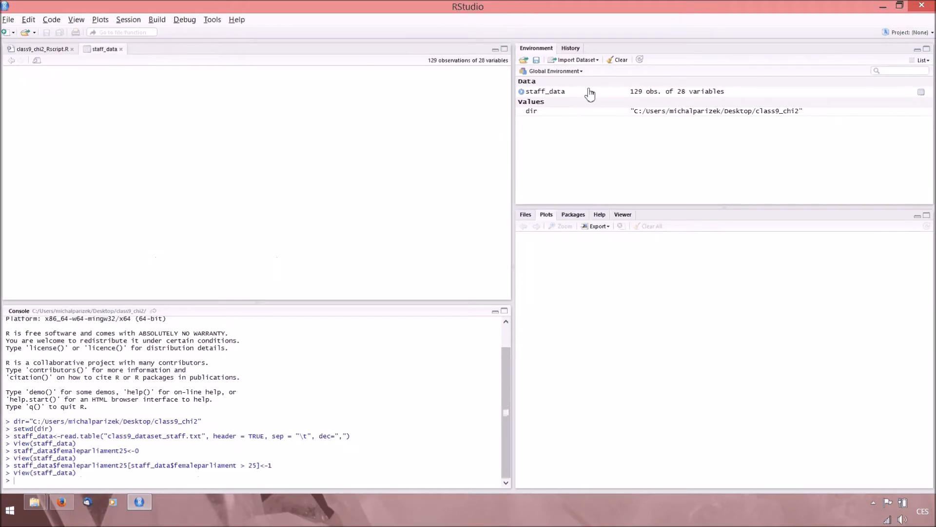
drag(121, 296, 451, 297)
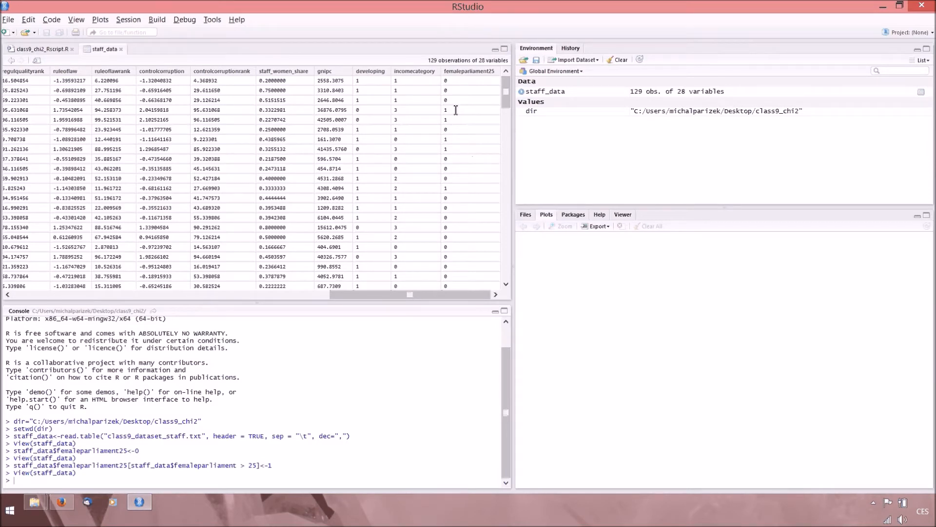
drag(456, 110, 73, 114)
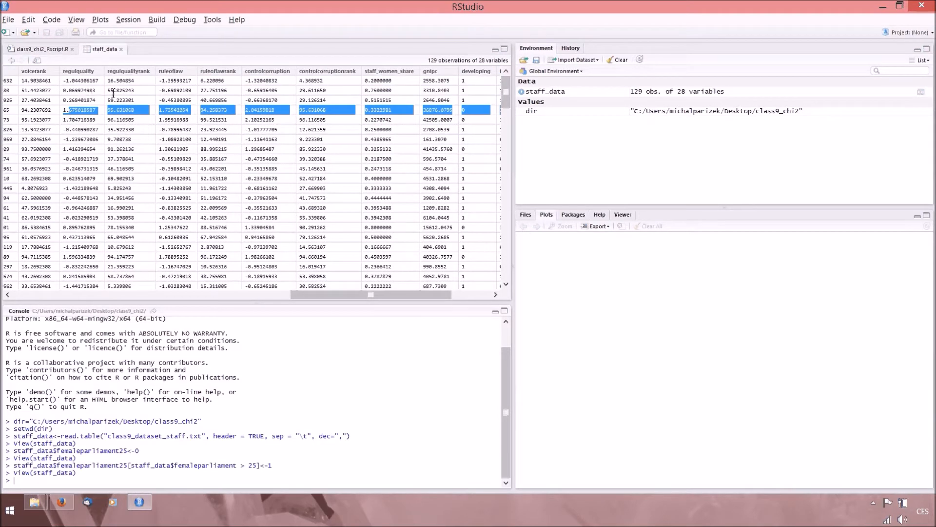
drag(319, 294, 44, 295)
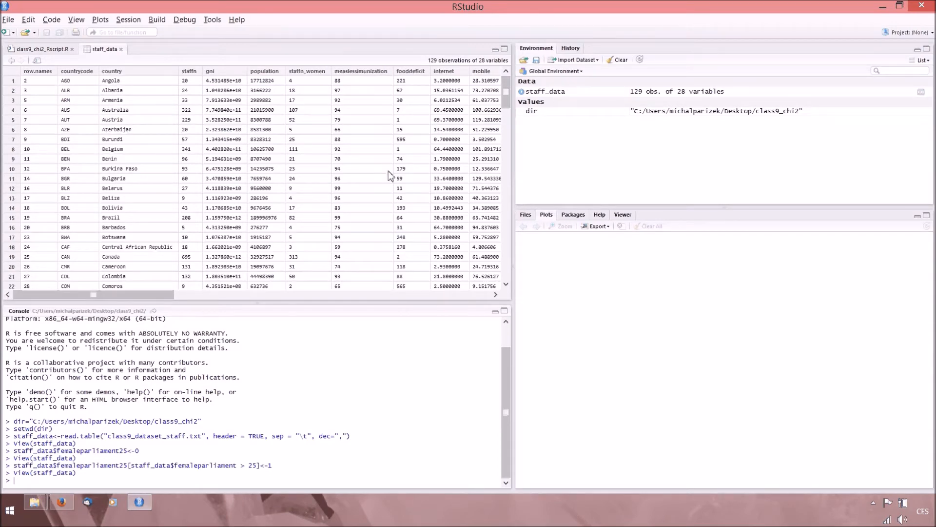
drag(128, 295, 162, 294)
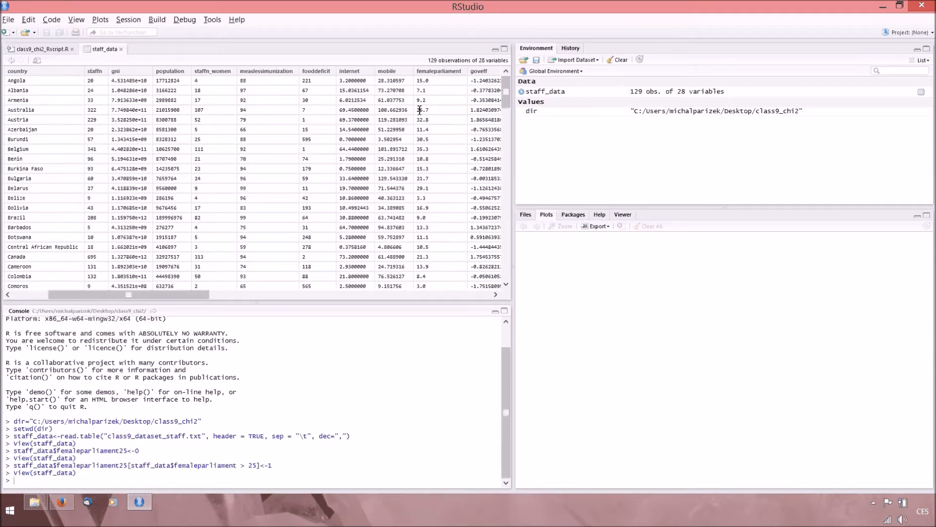
click(45, 51)
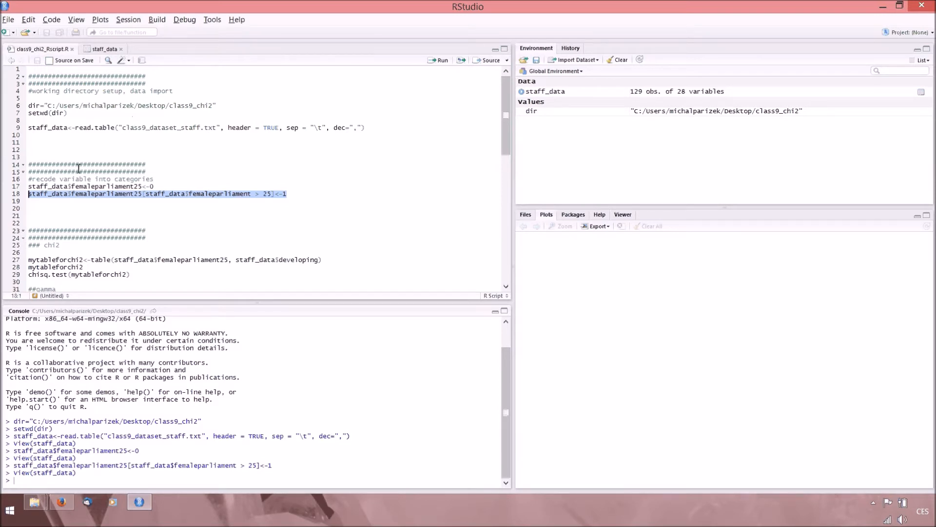
Run the line that stores a cross-table of femaleparliament25 by developing from staff_data as mytableforchi2.
scroll(69, 268, down, 1)
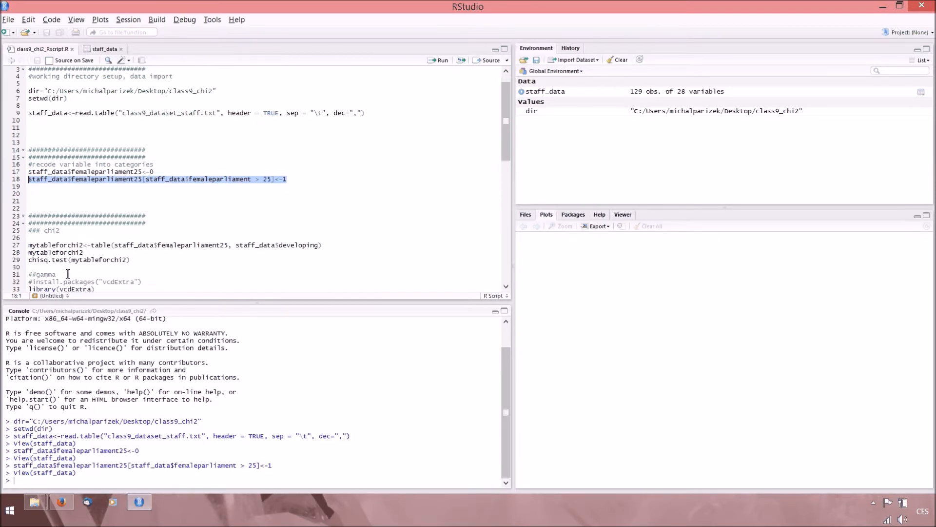
click(92, 244)
double_click(97, 245)
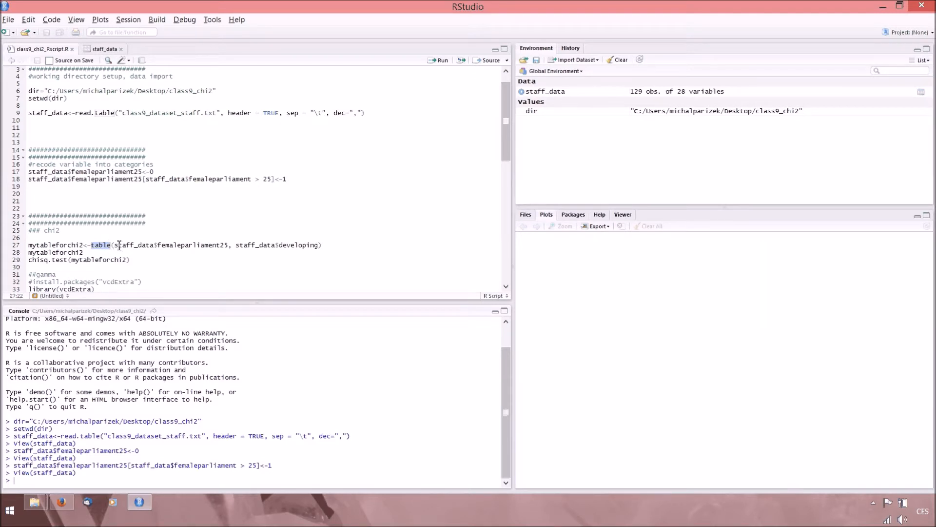
click(242, 246)
drag(279, 245, 318, 245)
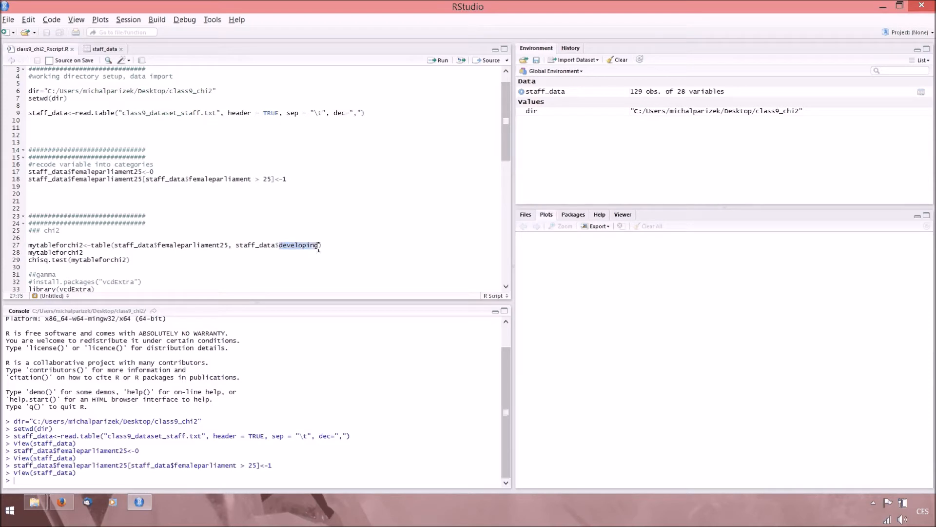
click(236, 246)
shift+click(281, 248)
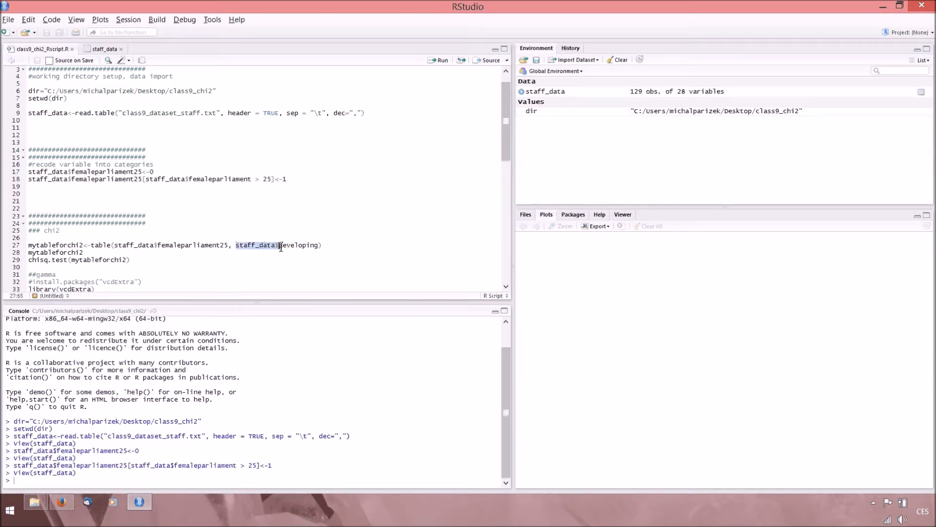
drag(323, 245, 4, 252)
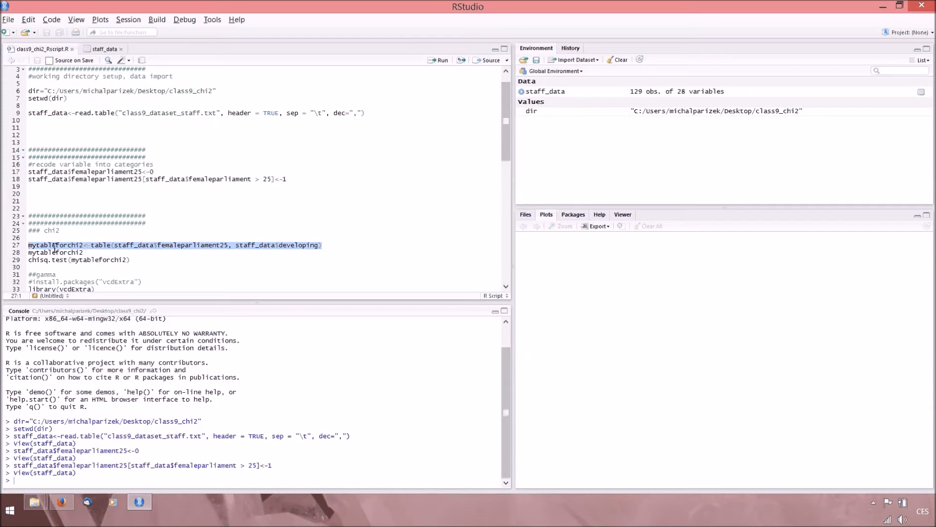
key(ctrl+Return)
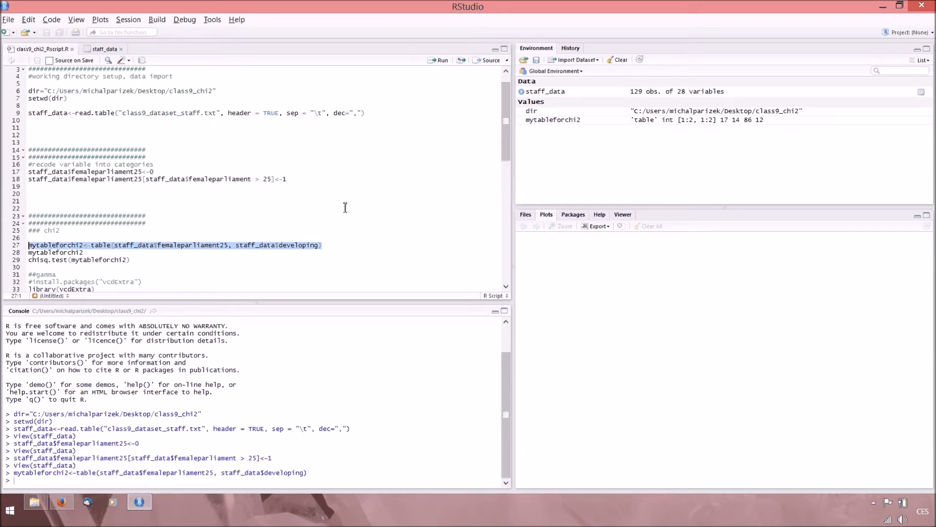
Print mytableforchi2 in the console and run chisq.test on it.
key(Down)
key(ctrl+Return)
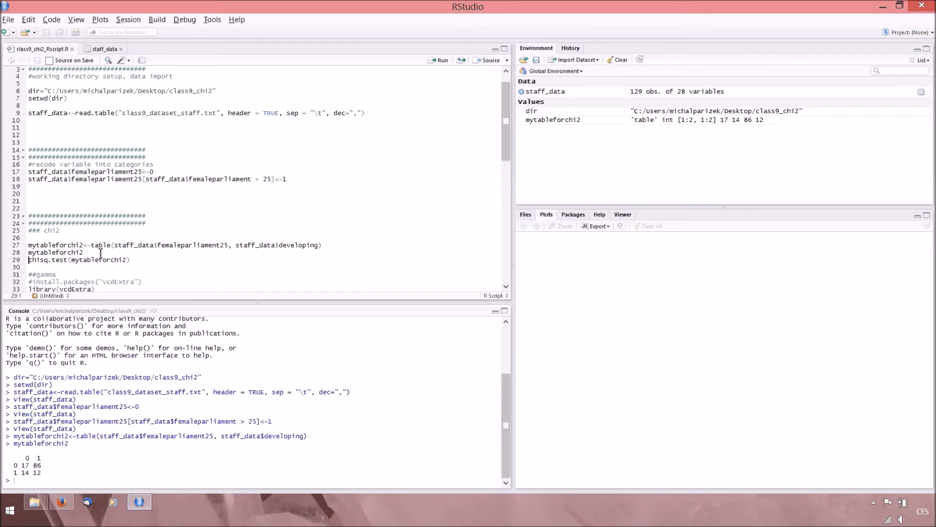
scroll(48, 254, down, 1)
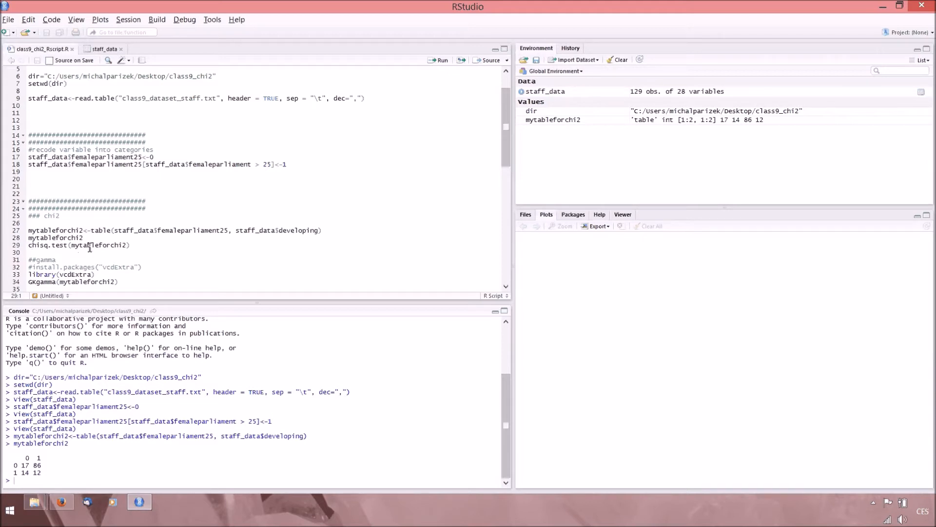
key(ctrl+Return)
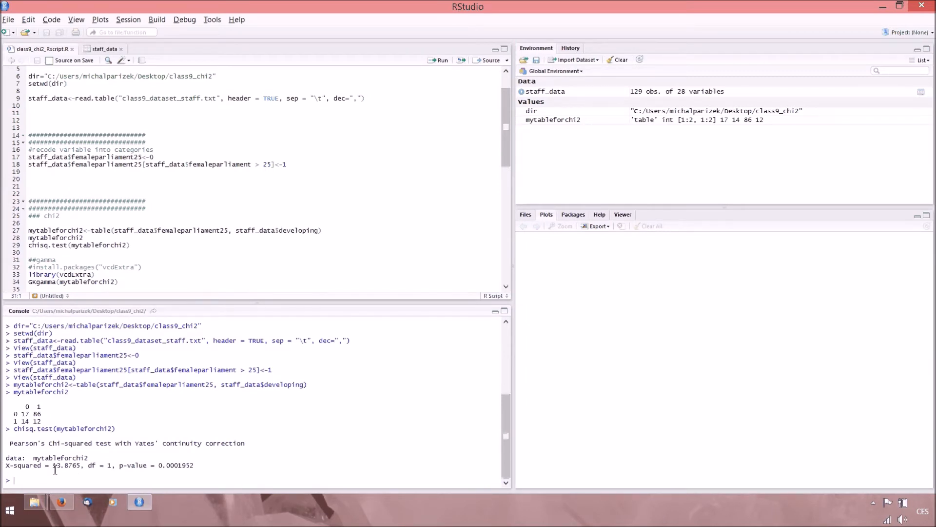
Highlight the X-squared statistic, degrees of freedom and p-value in turn in the chi-squared test output.
drag(53, 468, 75, 470)
drag(89, 467, 115, 468)
drag(119, 467, 202, 466)
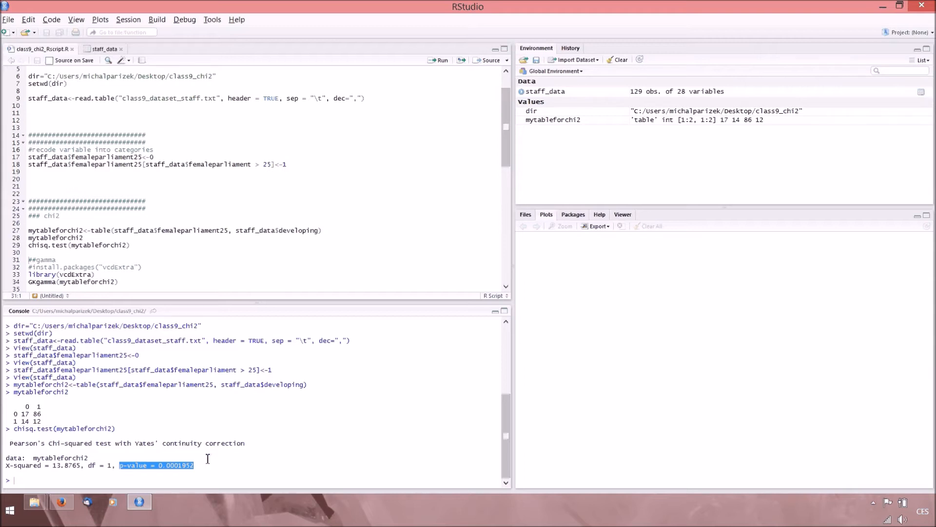
Load the vcdExtra library from the gamma section and run GKgamma on mytableforchi2.
scroll(77, 239, down, 2)
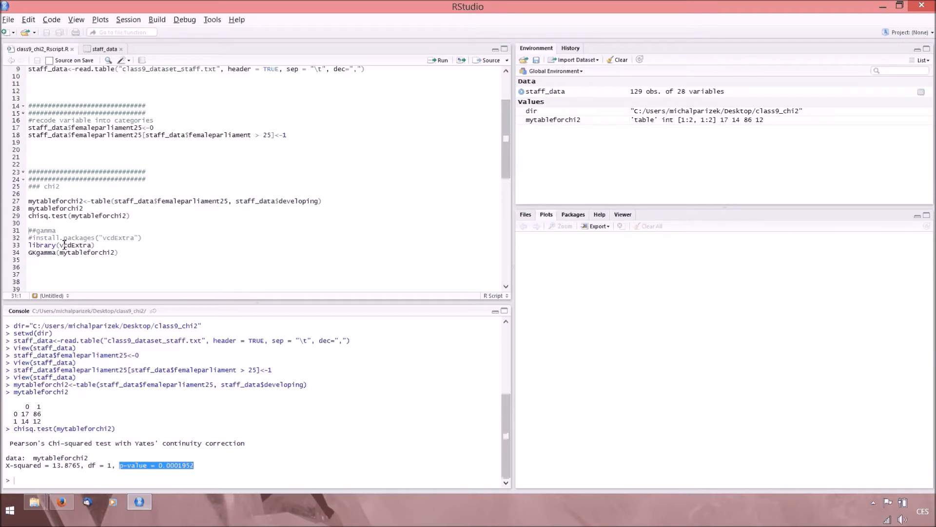
drag(29, 245, 142, 242)
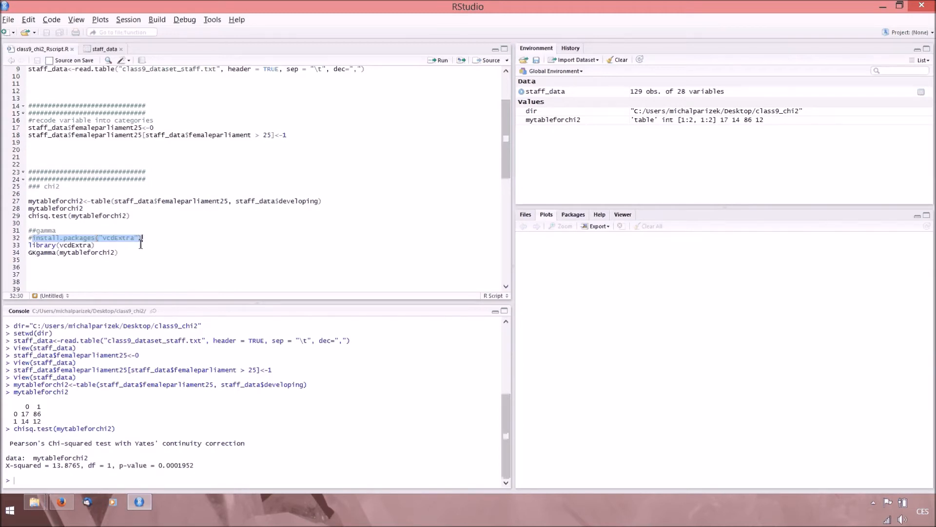
drag(28, 245, 118, 247)
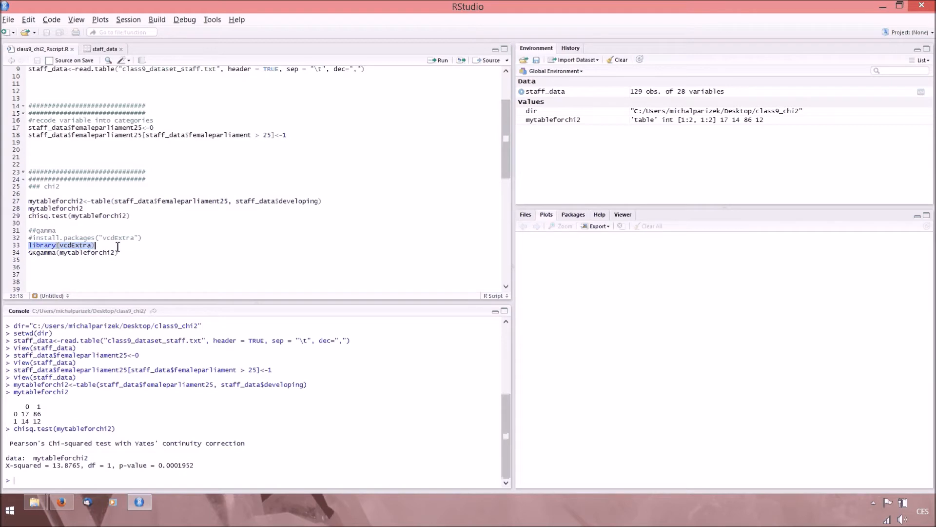
key(ctrl+Return)
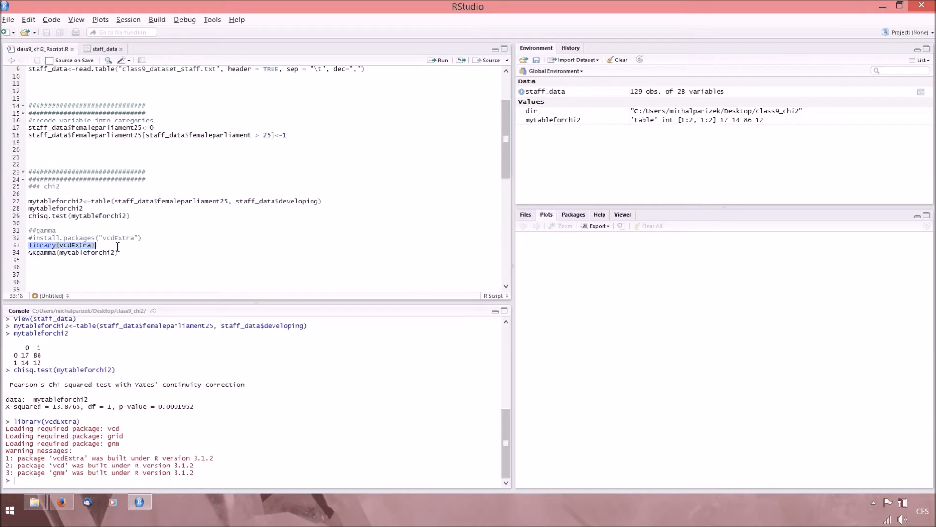
click(31, 255)
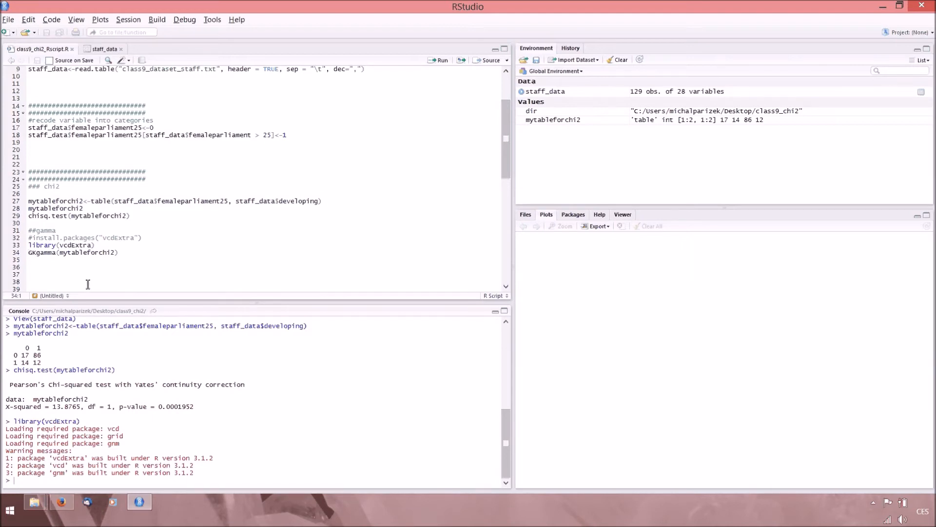
key(ctrl+Return)
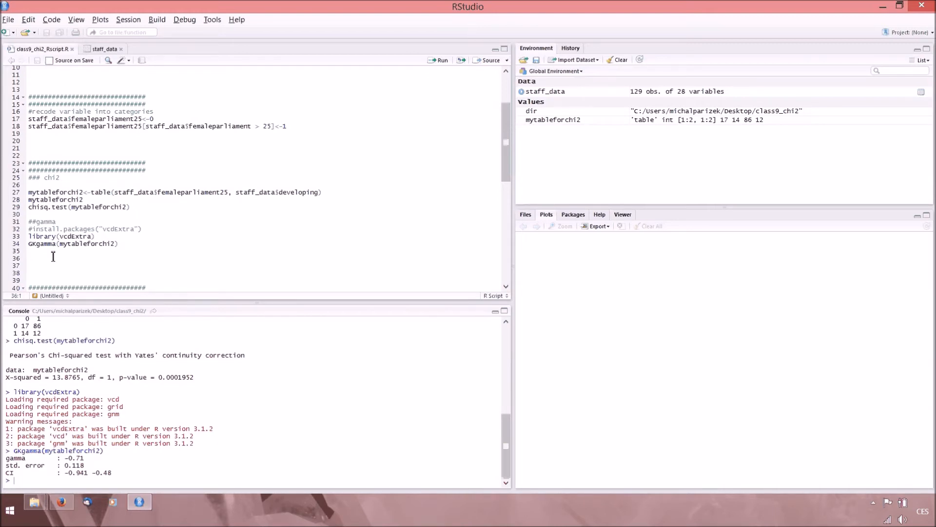
Examine the generic rename template in the useful section, highlighting its dataset, old_name and newname parts.
scroll(53, 256, down, 1)
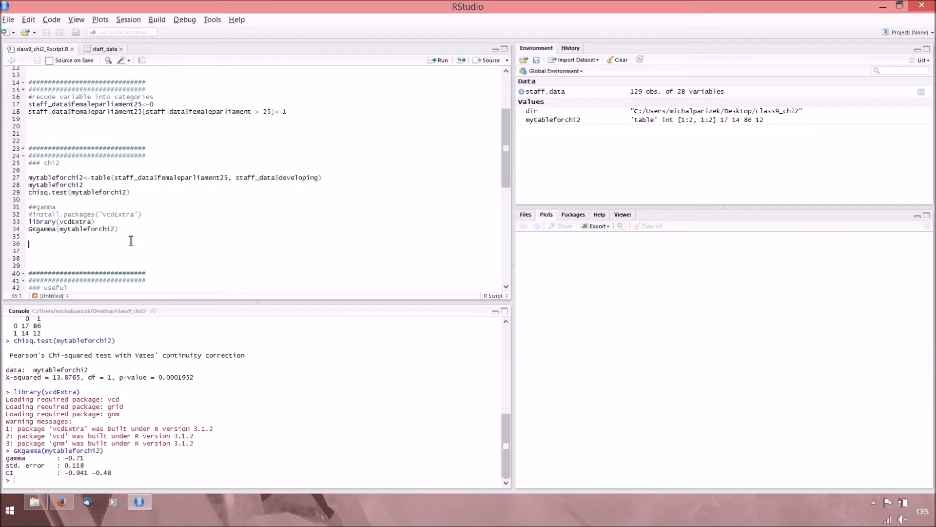
scroll(131, 240, down, 2)
scroll(131, 240, down, 6)
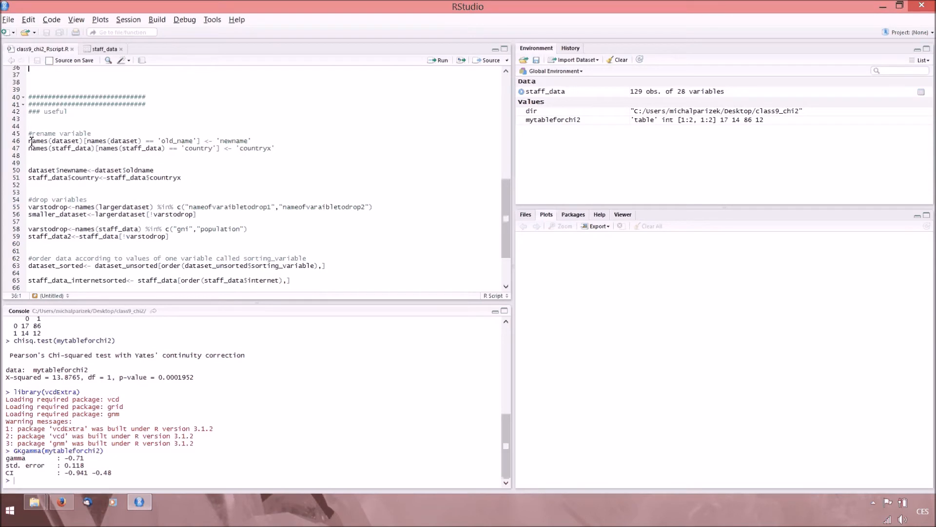
drag(29, 141, 278, 141)
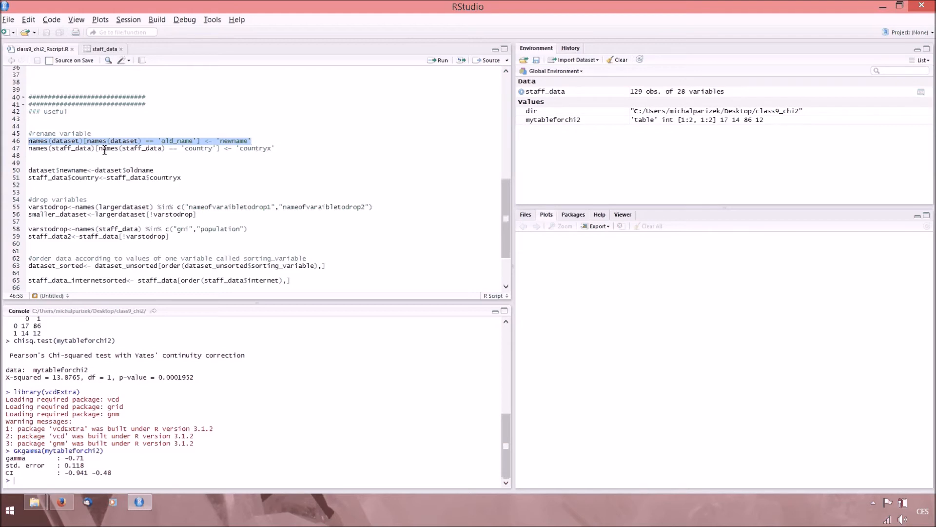
click(166, 141)
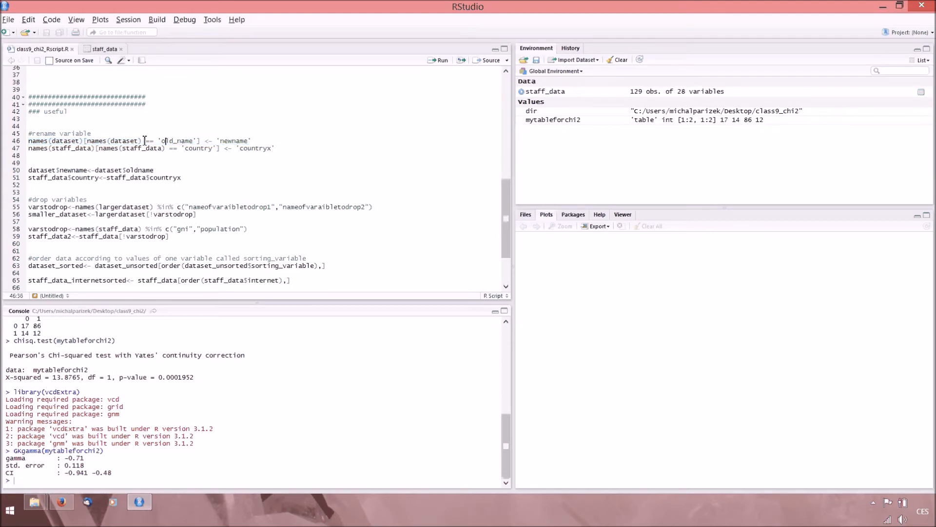
double_click(54, 142)
drag(162, 141, 194, 141)
double_click(227, 142)
Run the line renaming country to countryx in staff_data, check the column in the data view, and return to the script.
click(165, 149)
drag(185, 151, 18, 157)
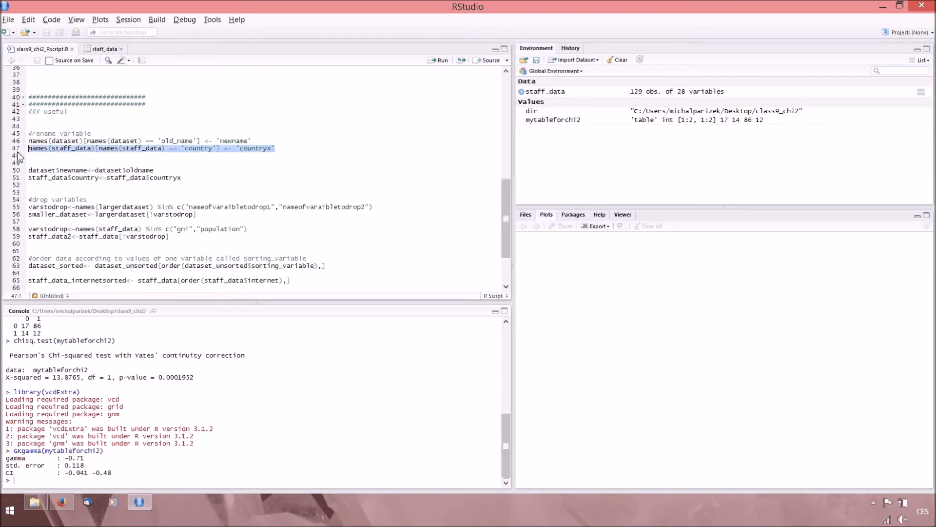
key(ctrl+Return)
click(555, 93)
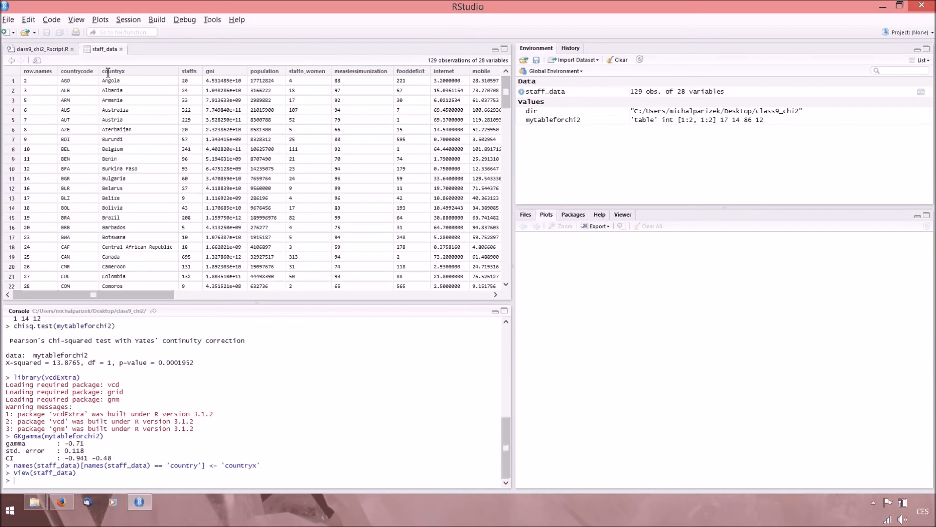
click(48, 49)
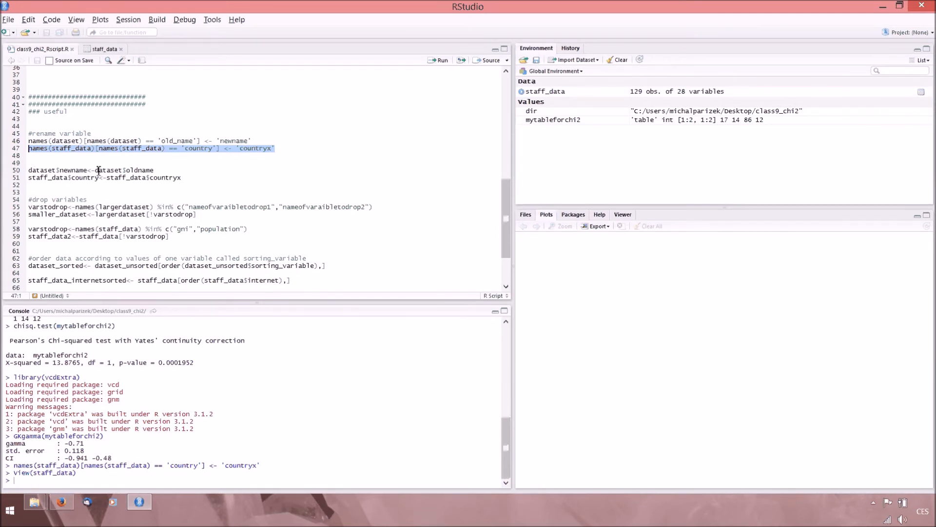
Run the line that copies staff_data$countryx into a new variable called country.
drag(96, 170, 24, 178)
click(44, 190)
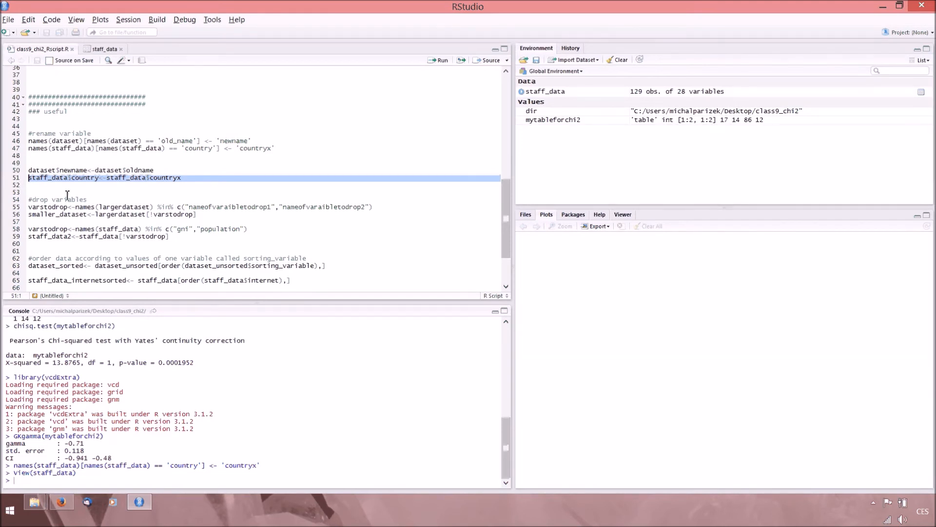
key(ctrl+Return)
View staff_data, compare its country column at the far end with the countryx column, and return to the script.
click(589, 94)
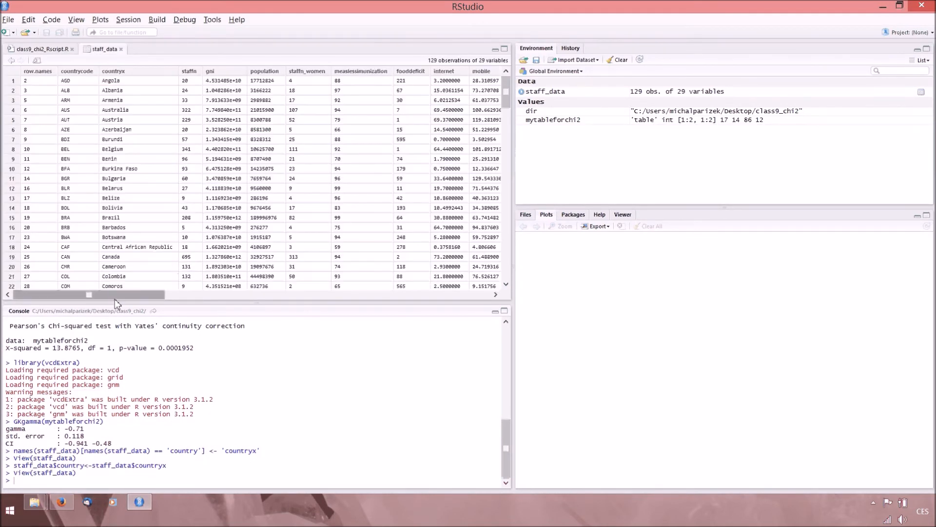
drag(115, 299, 441, 301)
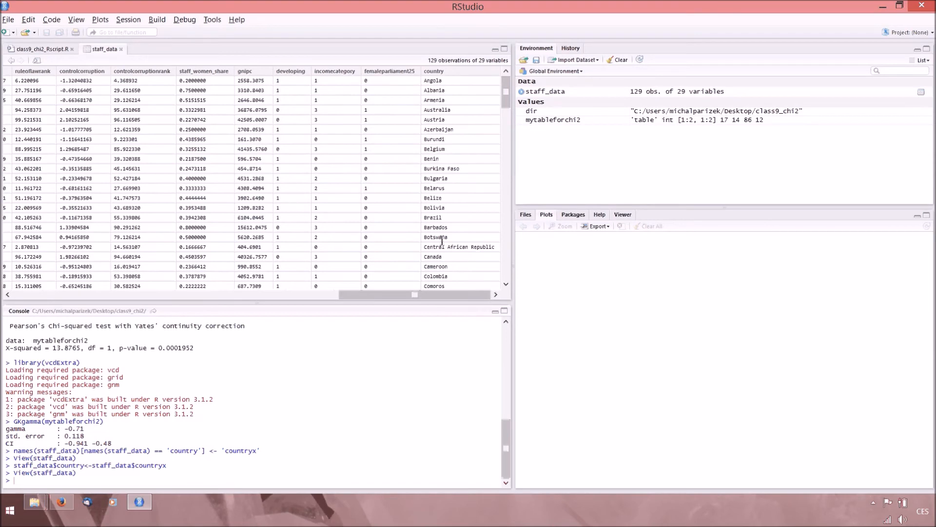
drag(414, 295, 88, 295)
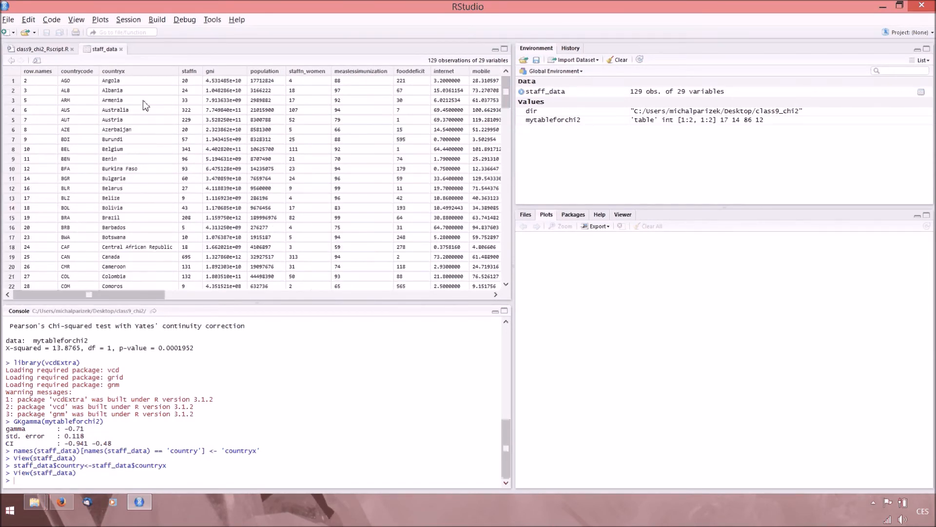
drag(103, 71, 130, 73)
click(60, 50)
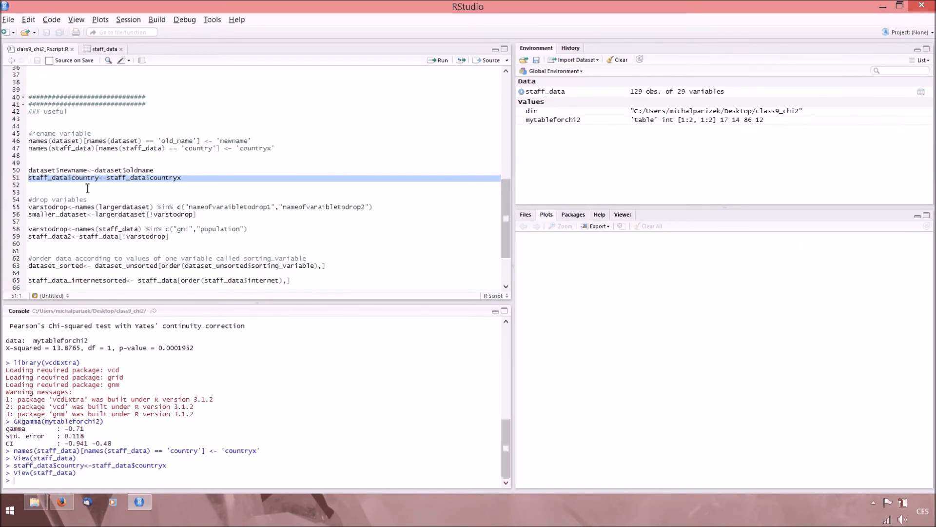
Highlight the variable names to drop, largerdataset and smaller_dataset in the generic drop-variables template.
scroll(70, 182, down, 1)
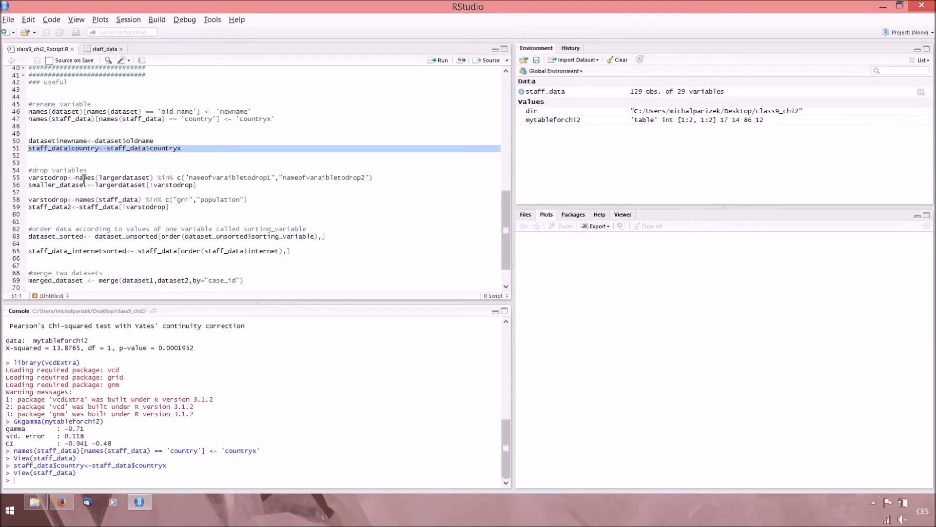
drag(189, 177, 362, 182)
drag(282, 179, 329, 181)
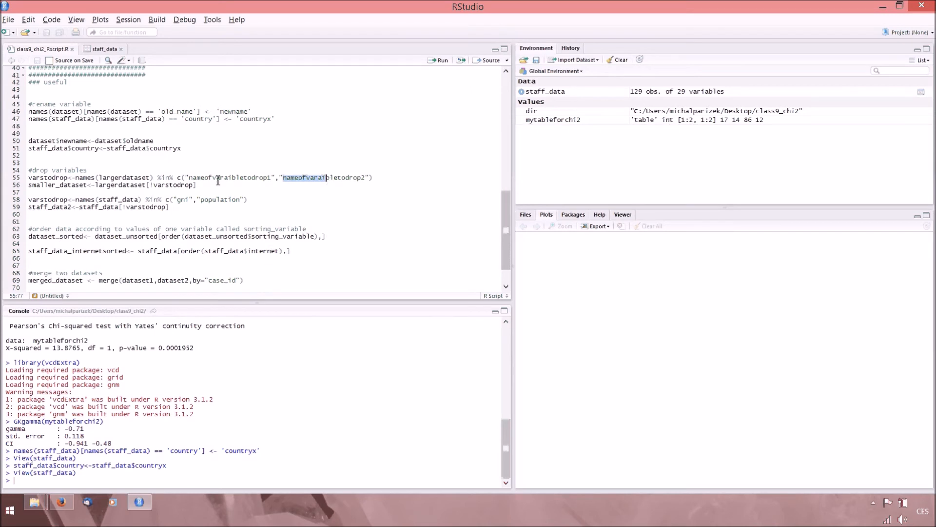
drag(100, 178, 152, 179)
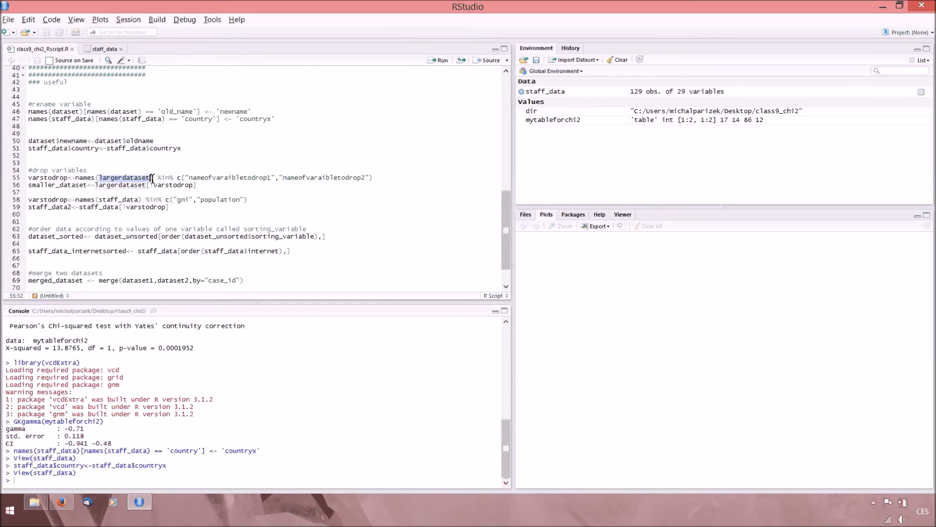
click(99, 187)
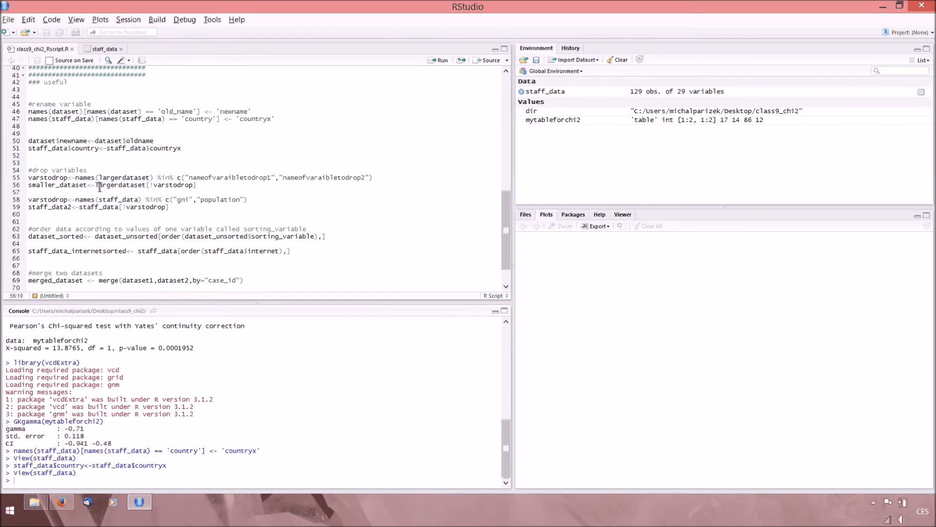
drag(99, 187, 147, 186)
drag(88, 186, 29, 185)
Run the two lines that drop gni and population from staff_data into staff_data2, view staff_data2, and return to the script.
scroll(128, 184, down, 1)
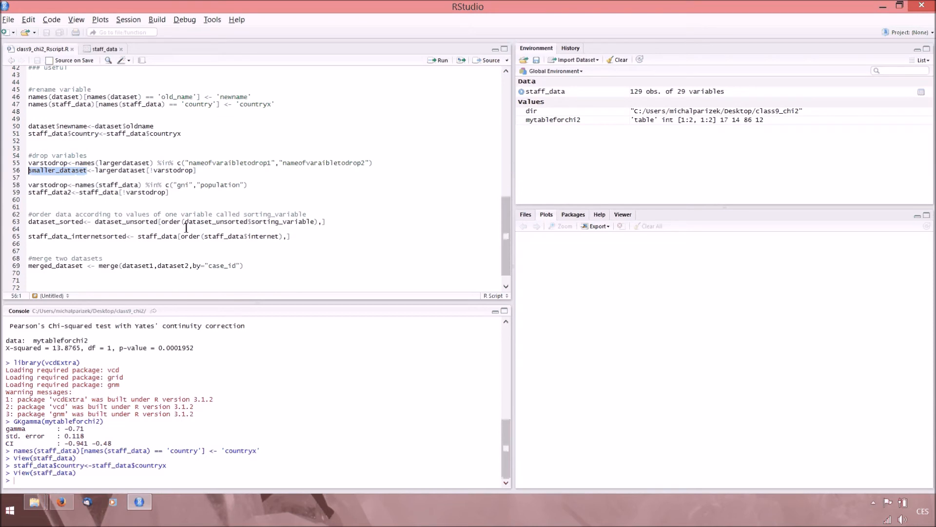
double_click(190, 186)
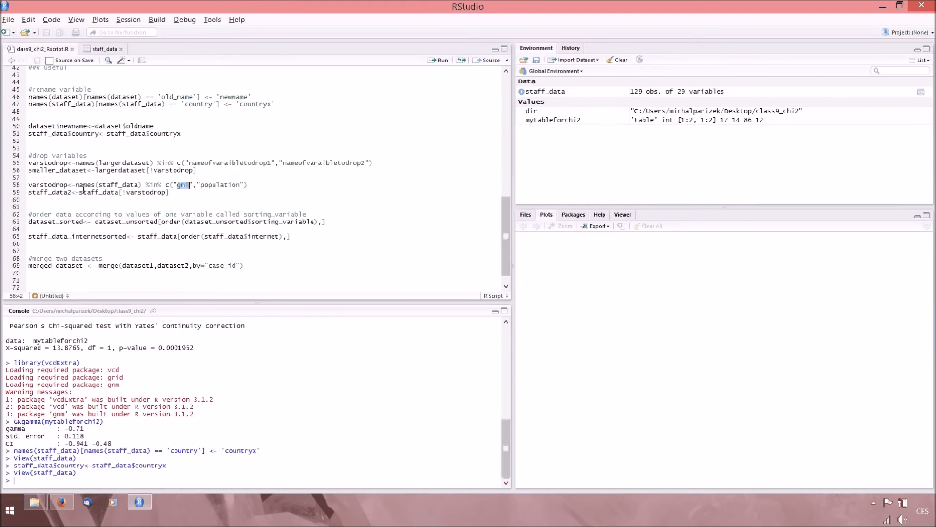
drag(99, 186, 191, 186)
click(245, 187)
drag(80, 192, 123, 192)
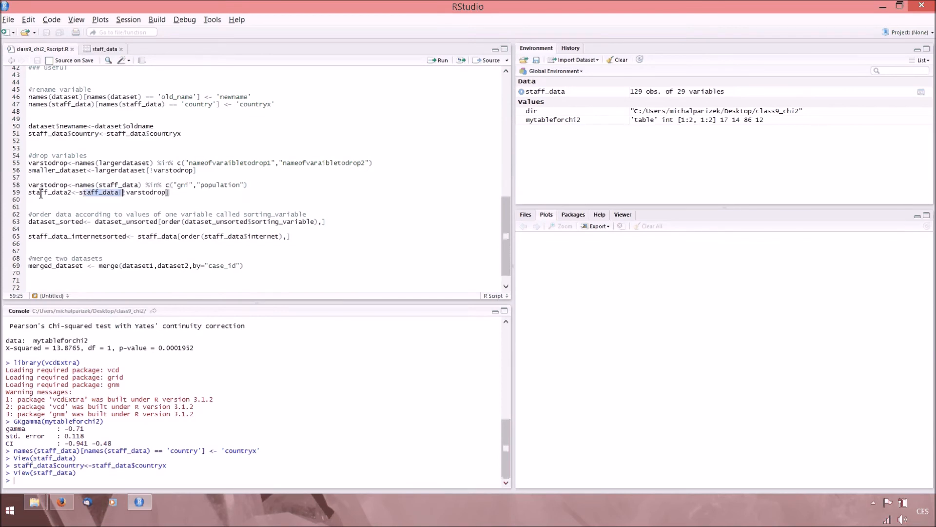
drag(28, 193, 179, 195)
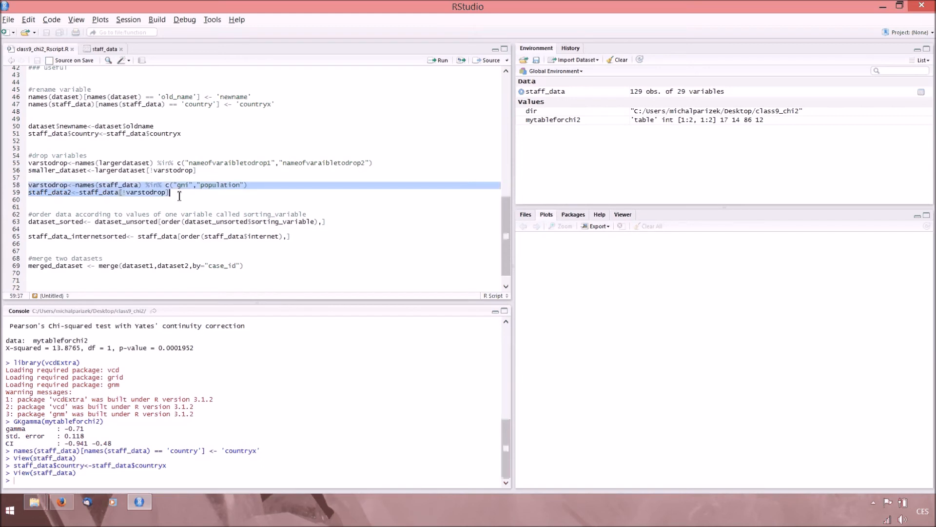
key(ctrl+Return)
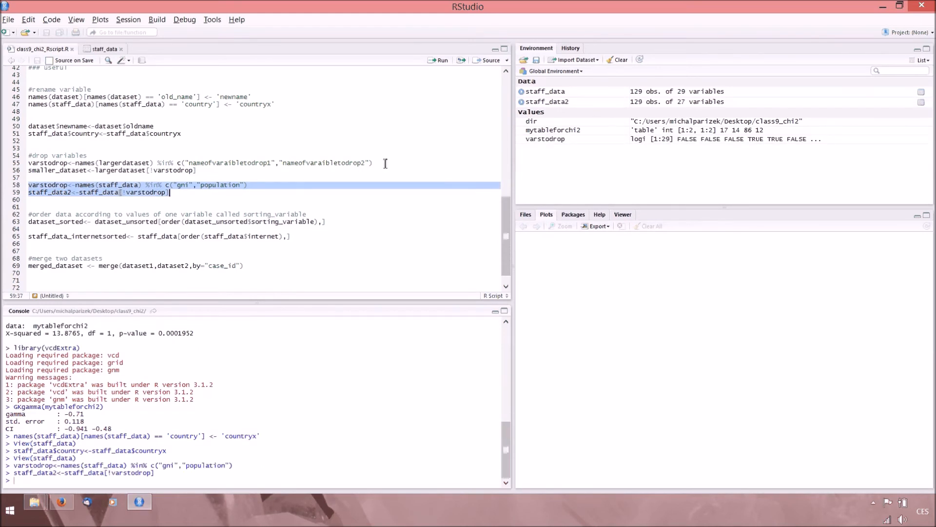
click(648, 102)
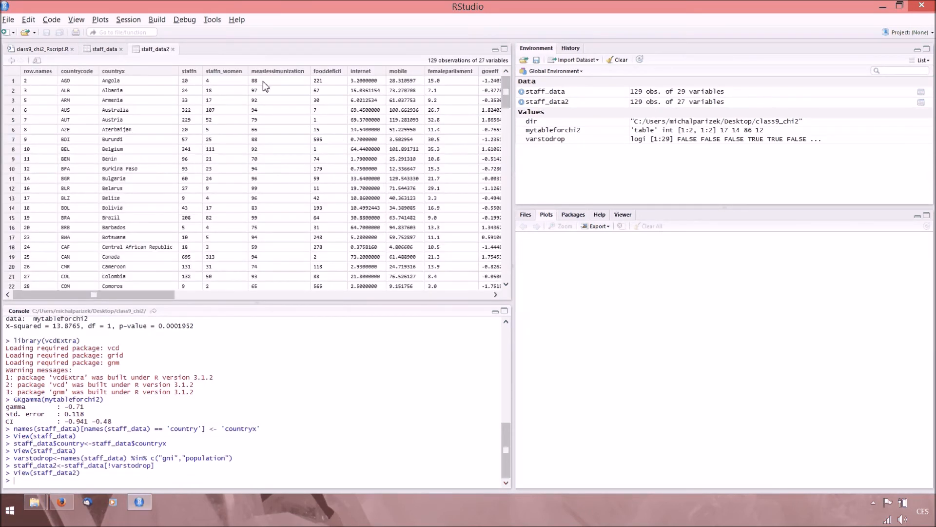
click(58, 50)
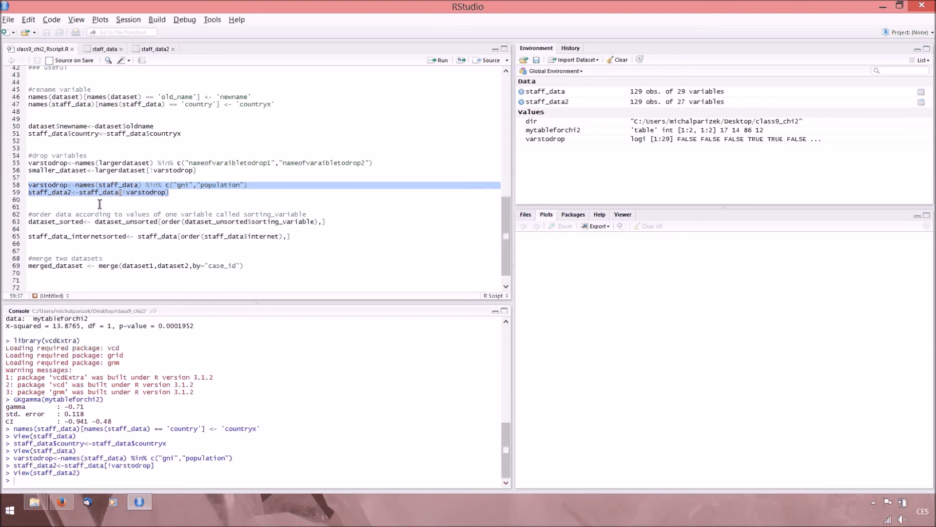
Highlight the generic sorting line and its dataset_unsorted, dataset_sorted and sorting_variable parts.
drag(29, 222, 342, 226)
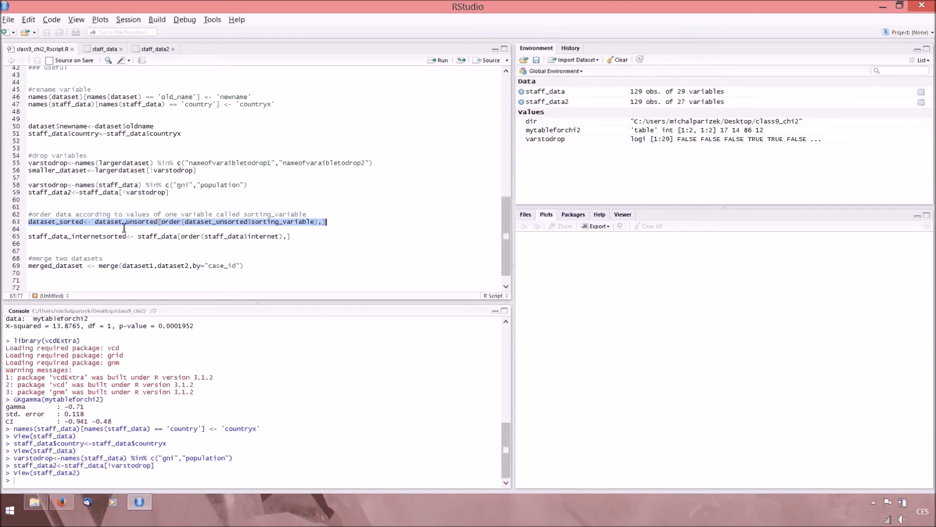
drag(94, 222, 246, 223)
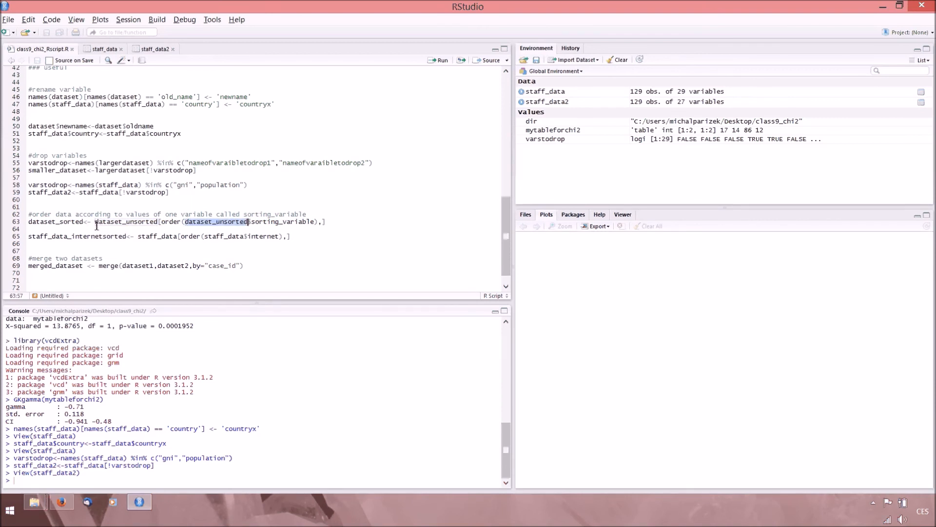
drag(84, 223, 17, 228)
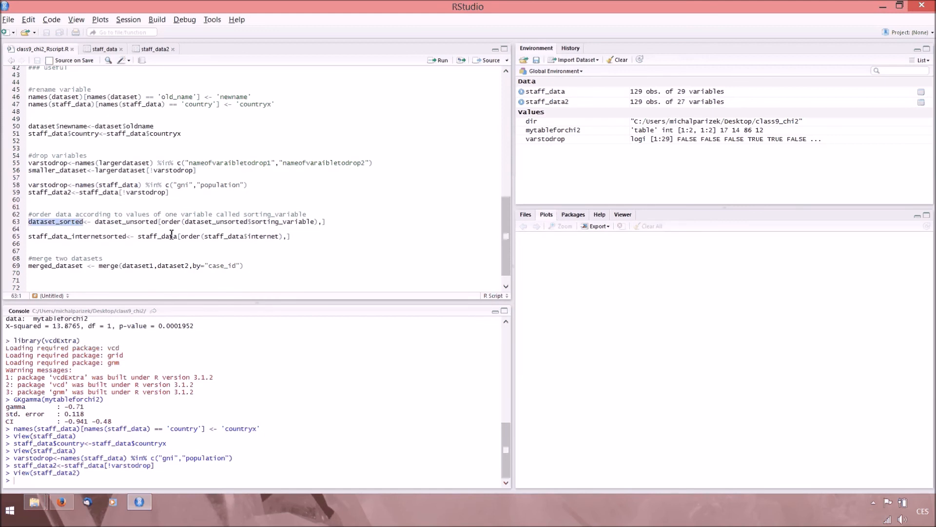
drag(255, 225, 319, 225)
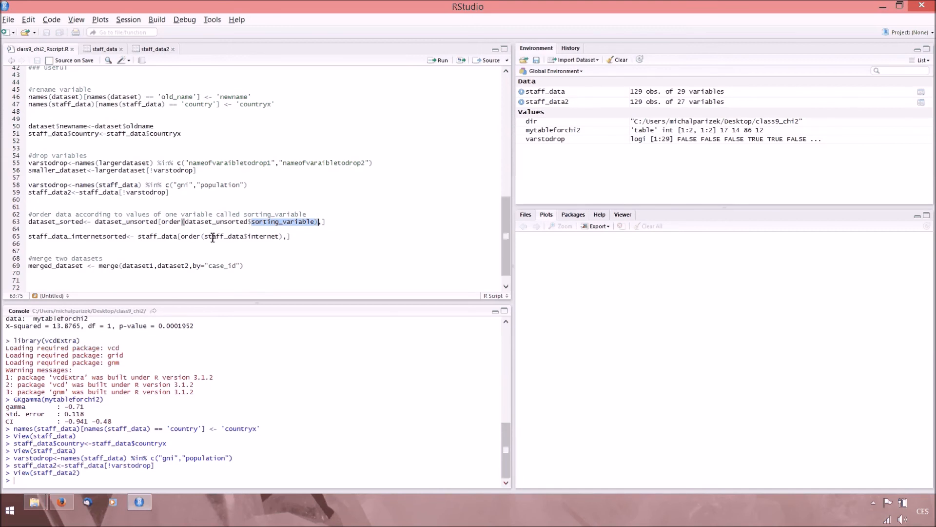
Highlight staff_data$internet and staff_data_internetsorted in the example sorting line, and run that line to sort staff_data by internet.
drag(205, 237, 280, 238)
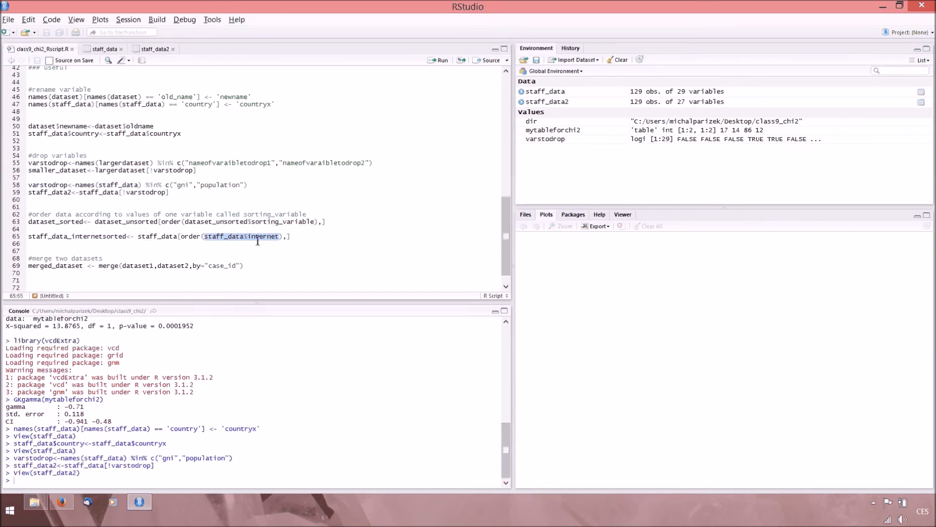
click(280, 238)
drag(139, 237, 28, 238)
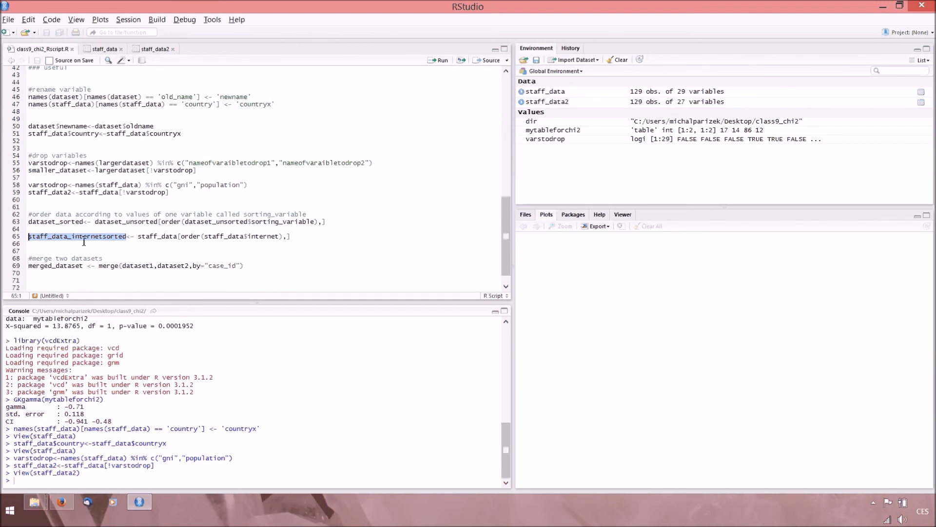
click(32, 238)
key(Left)
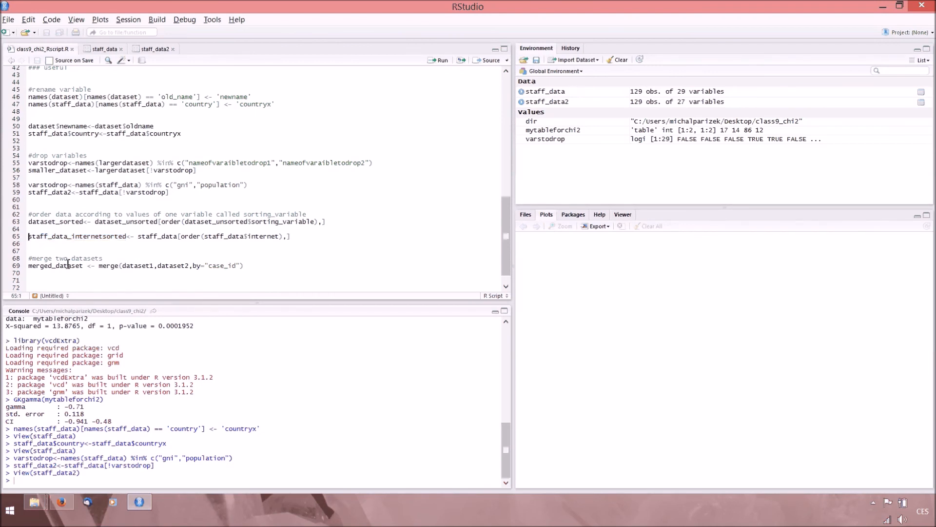
key(ctrl+Return)
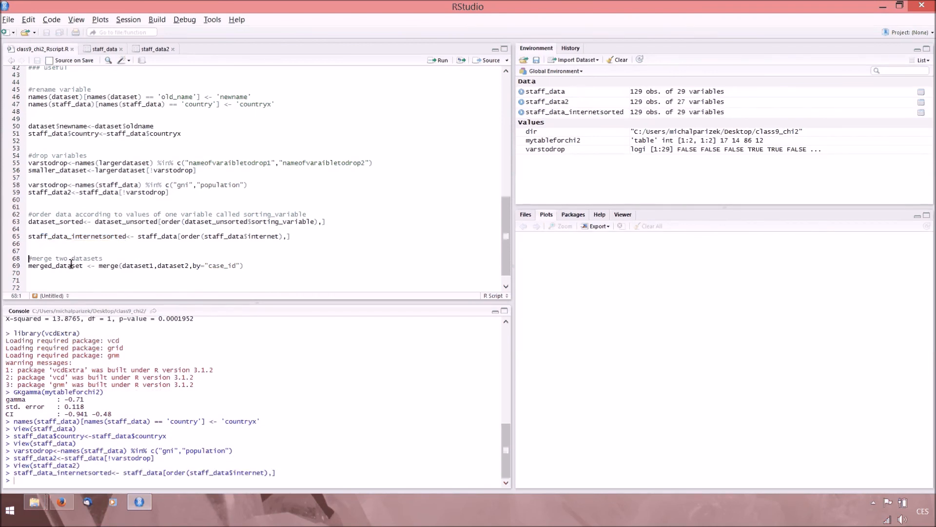
View staff_data_internetsorted, compare the internet values in its first and last rows, and return to the script.
click(609, 113)
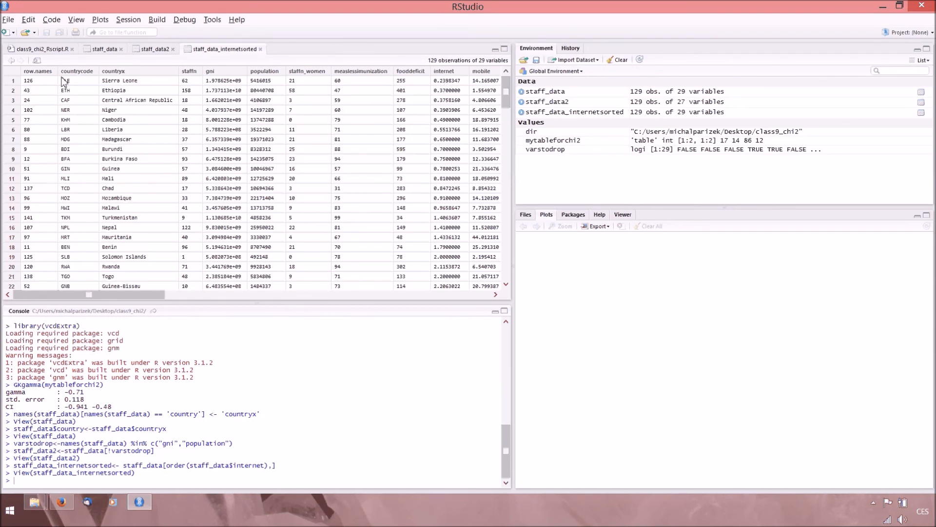
drag(64, 82, 464, 83)
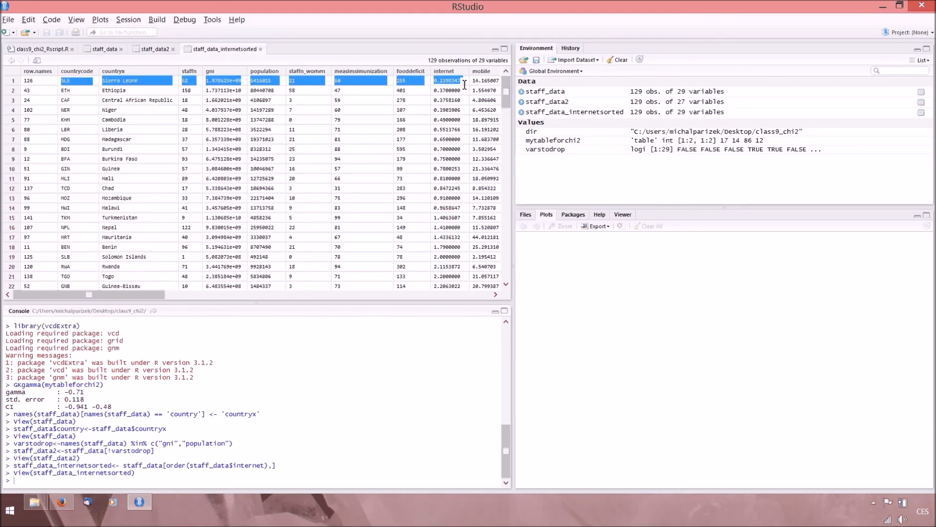
scroll(488, 97, down, 3)
scroll(497, 108, down, 20)
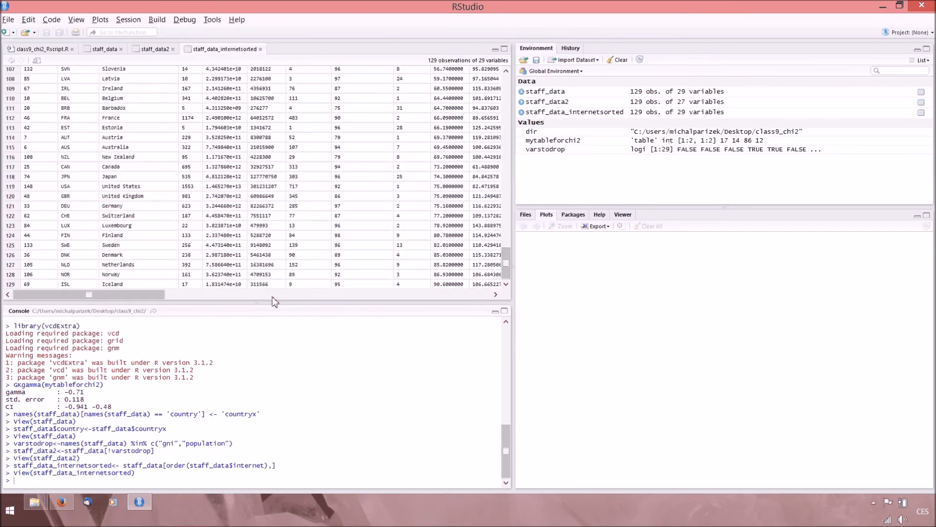
drag(434, 285, 464, 287)
drag(507, 273, 500, 111)
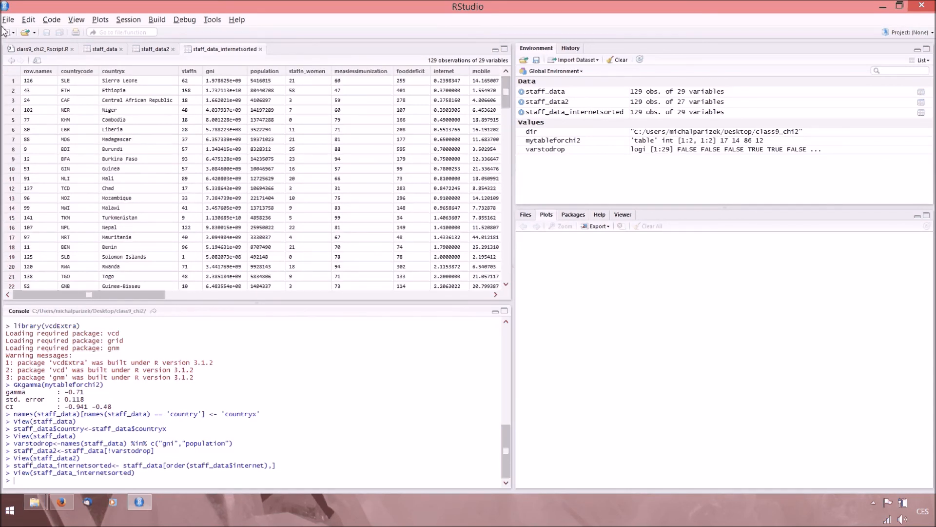
click(33, 49)
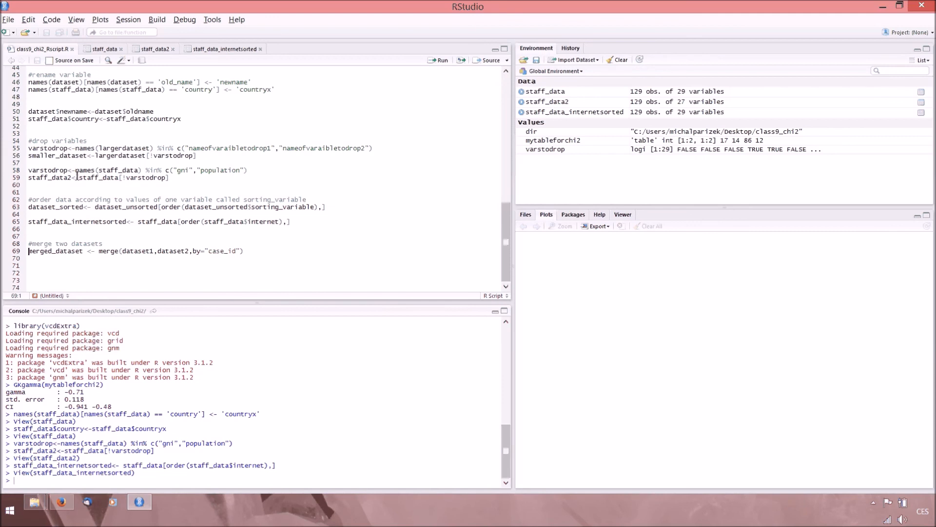
Highlight the generic merge line, its input dataset names and the merged_dataset result name.
key(shift+Down)
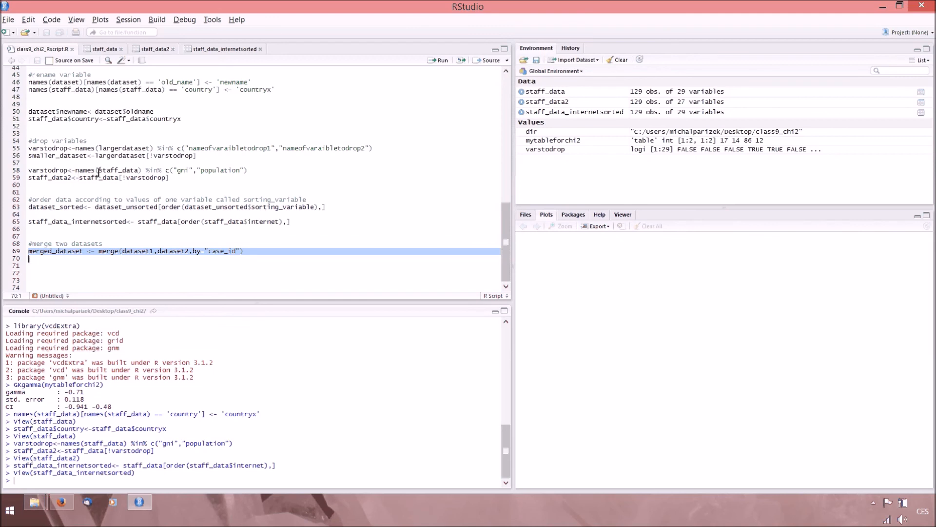
drag(122, 251, 191, 254)
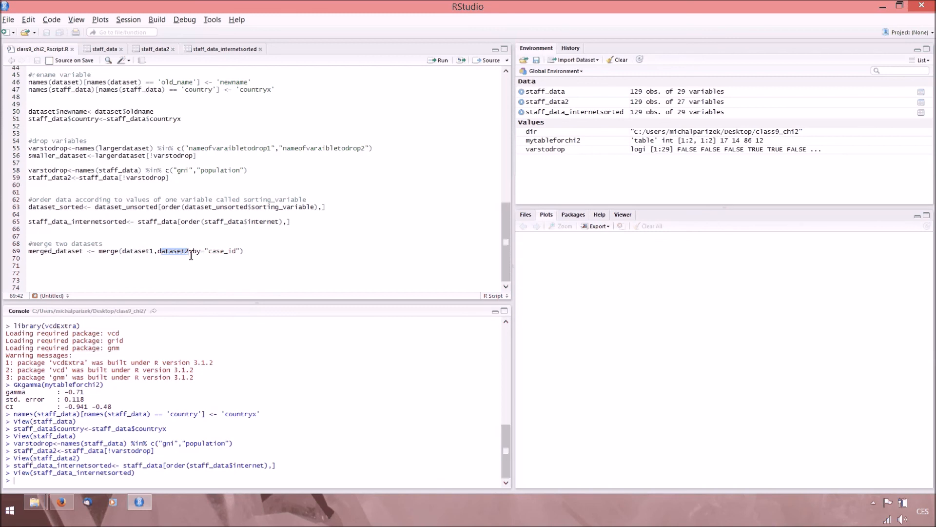
drag(84, 252, 29, 253)
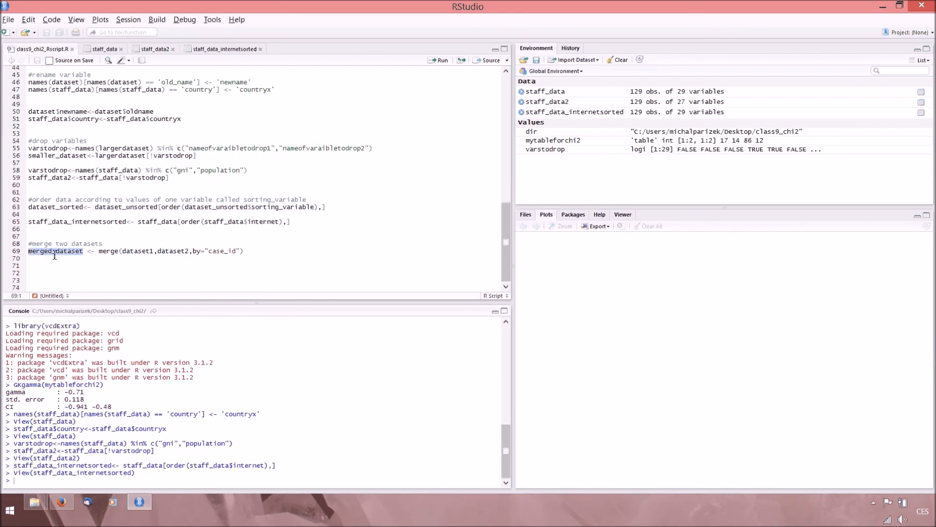